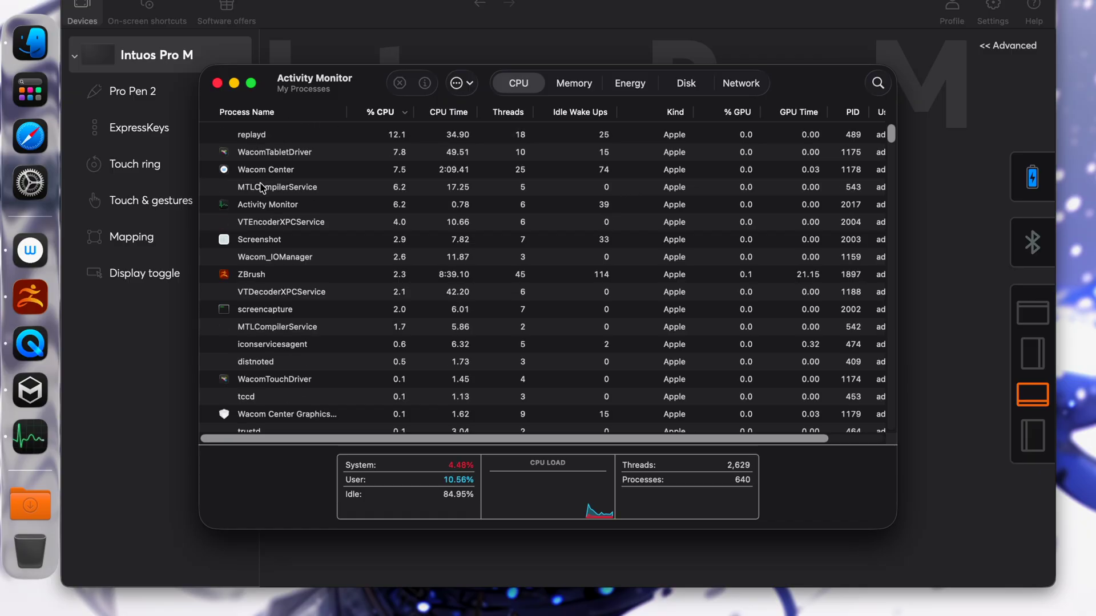
Step: Check the CPU usage of ZBrush and the Maxon App in Activity Monitor's process list
left_click(264, 276)
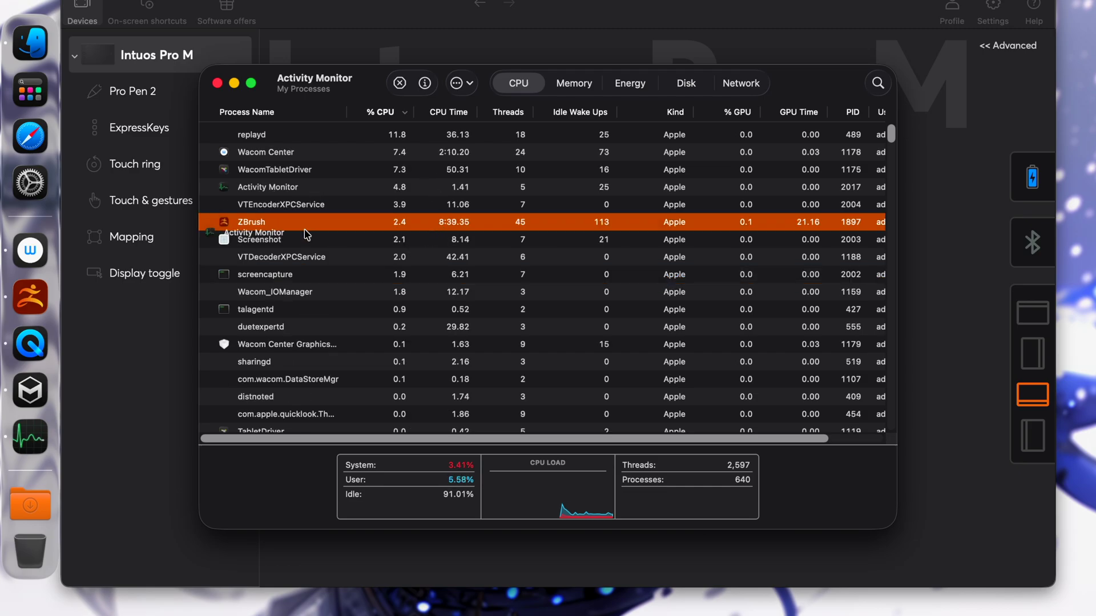
scroll(337, 284, "down", 5)
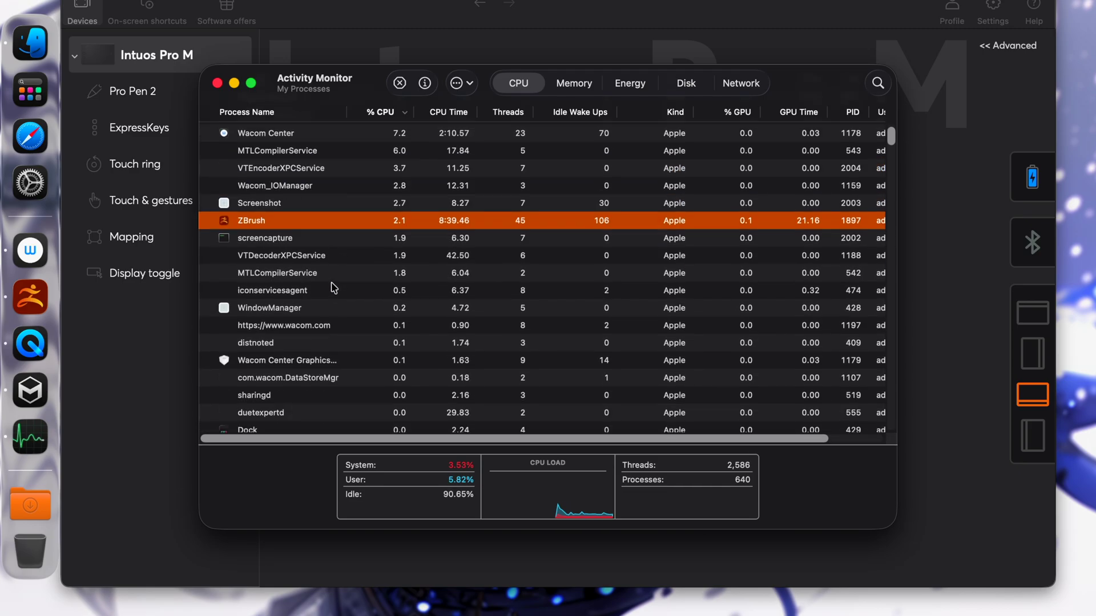
left_click(274, 377)
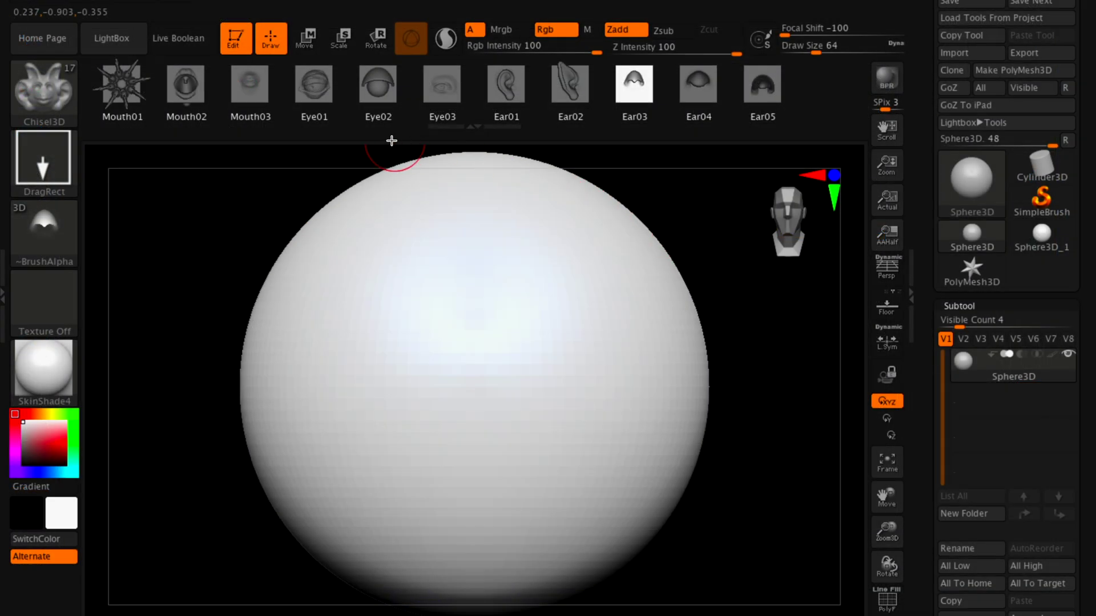
Step: Pick the Eye02 insert brush and convert the sphere to a PolyMesh3D
left_click(390, 99)
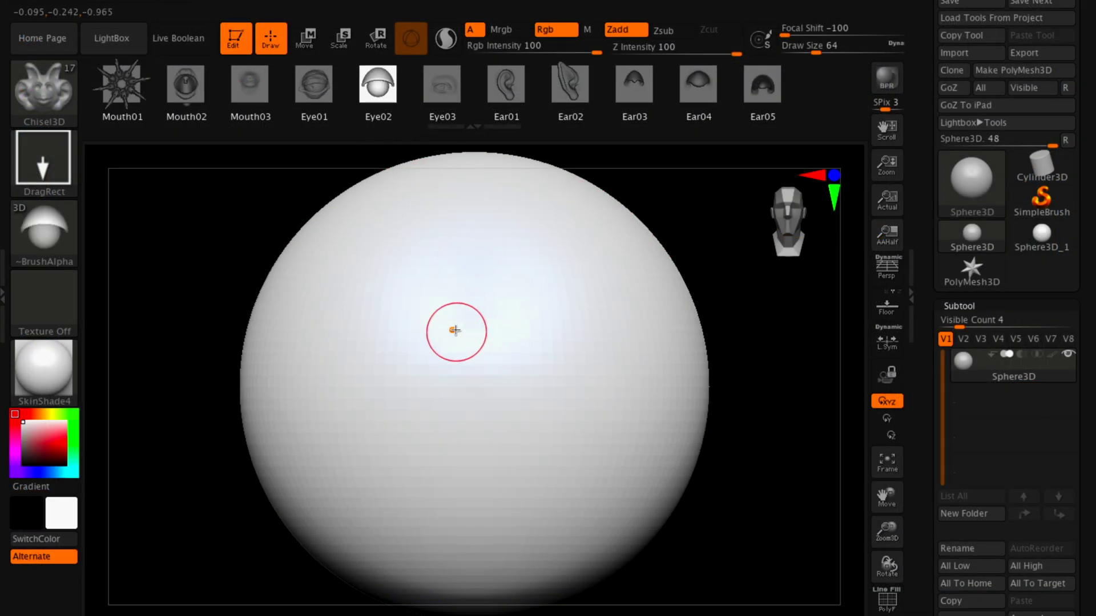
left_click(471, 286)
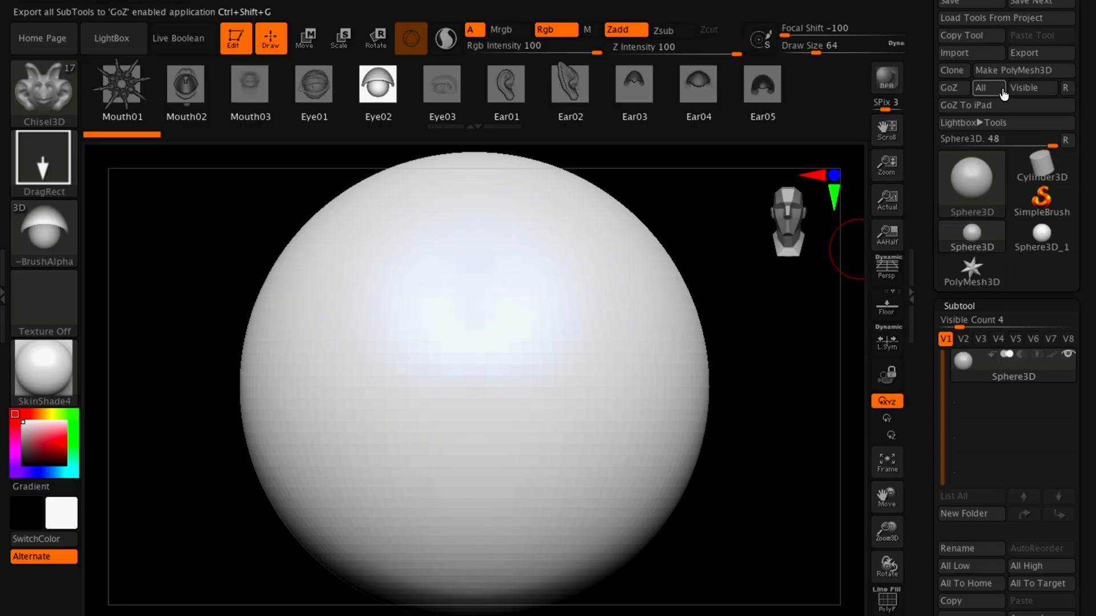
left_click(1012, 76)
Step: Drag the Eye02 lidded eye onto the sphere's front, redrawing it until it is well sized
mouse_move(432, 292)
left_mouse_down()
mouse_move(541, 342)
mouse_move(624, 176)
mouse_move(461, 158)
left_mouse_up()
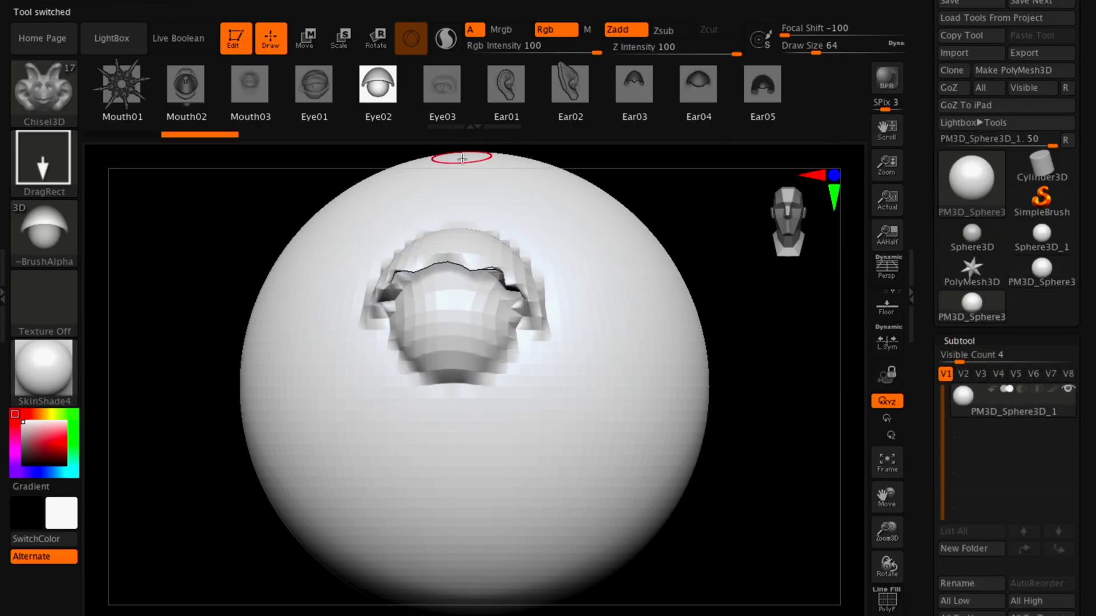
key("ctrl+z")
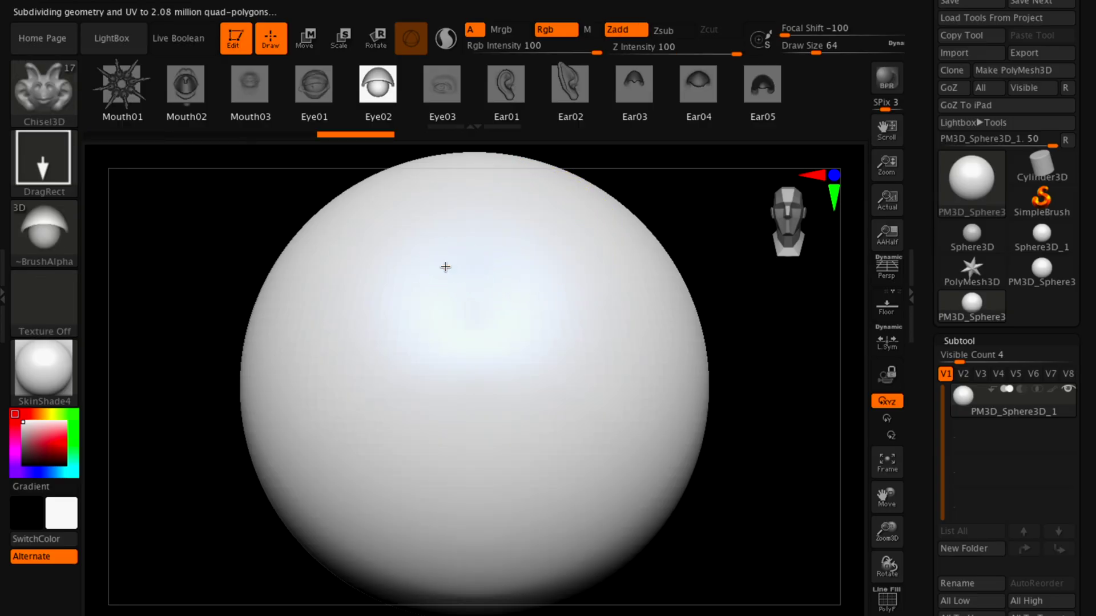
left_click_drag(442, 267, 465, 130)
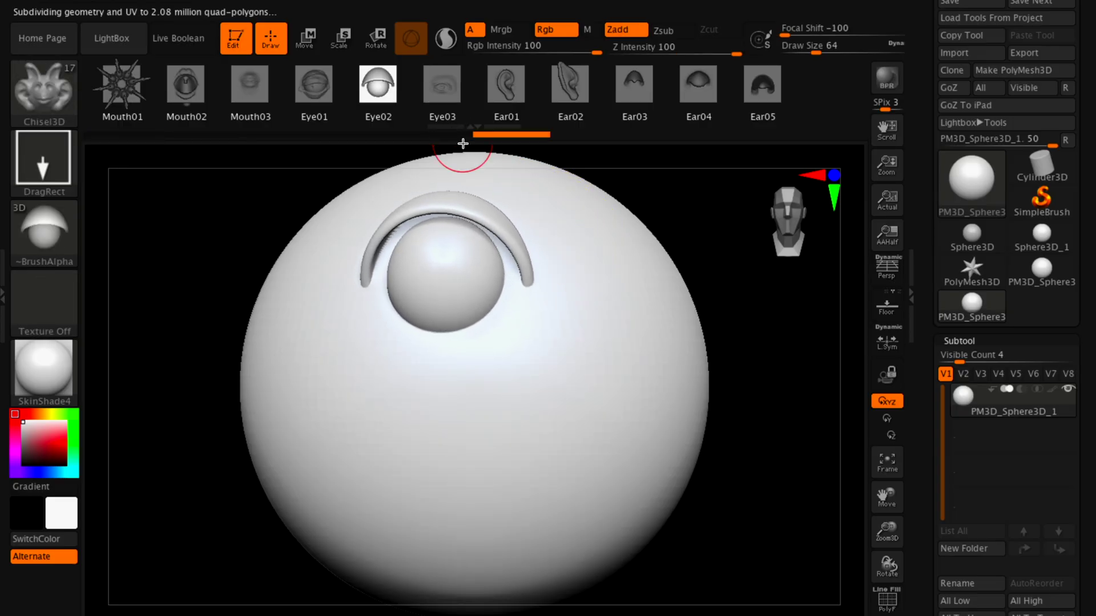
key("ctrl+z")
mouse_move(456, 305)
left_mouse_down()
mouse_move(502, 127)
mouse_move(485, 167)
mouse_move(460, 145)
left_mouse_up()
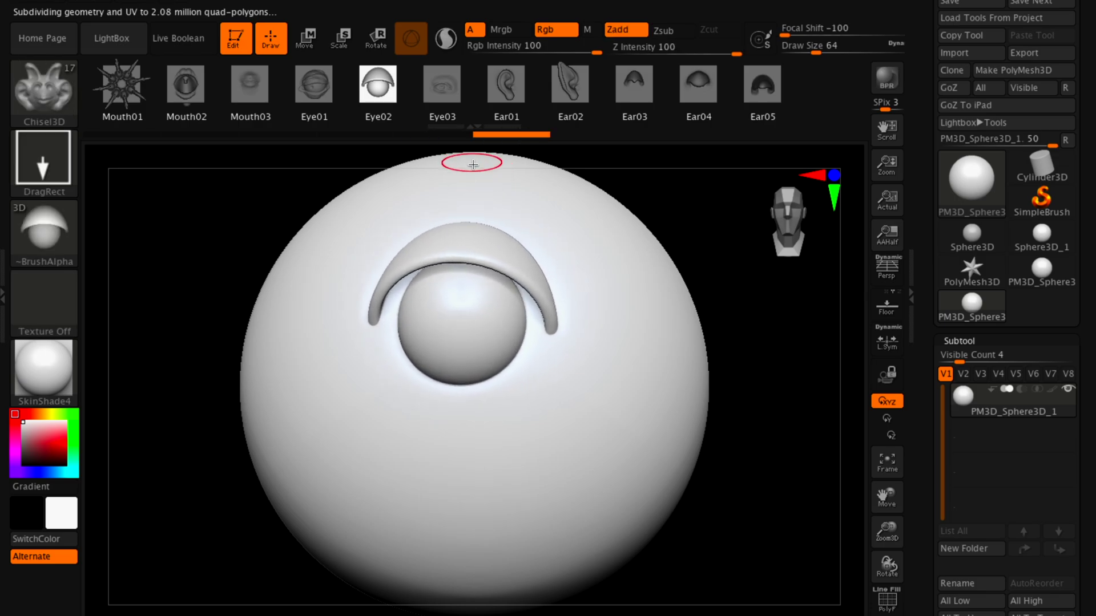
Step: Insert a long pointed Ear03 beak below the eye and view it from the side
left_click(789, 202)
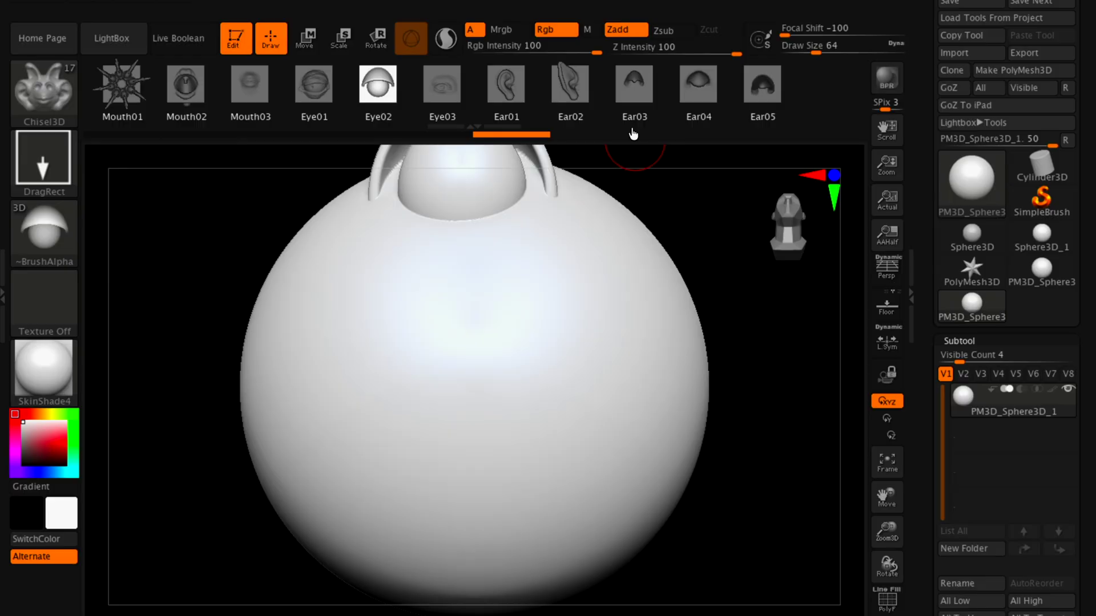
left_click(634, 86)
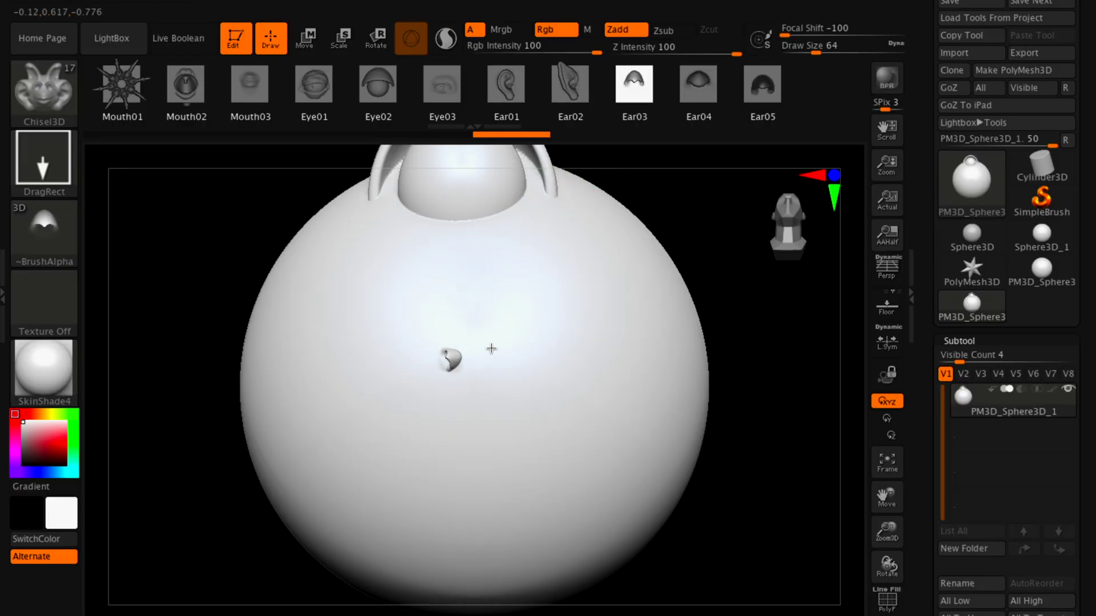
left_click_drag(491, 348, 459, 135)
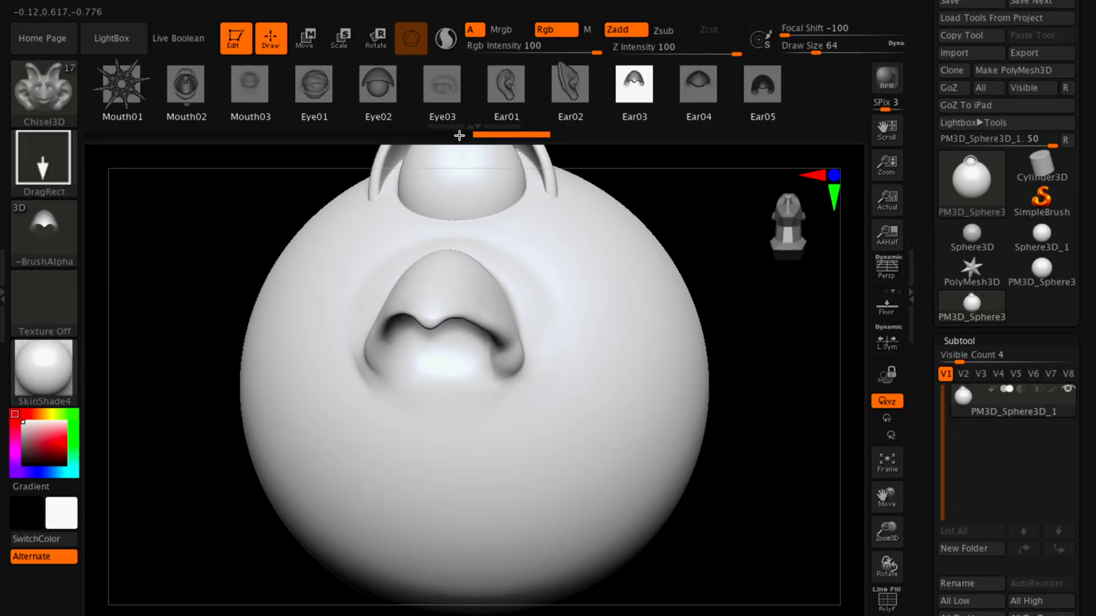
key("ctrl")
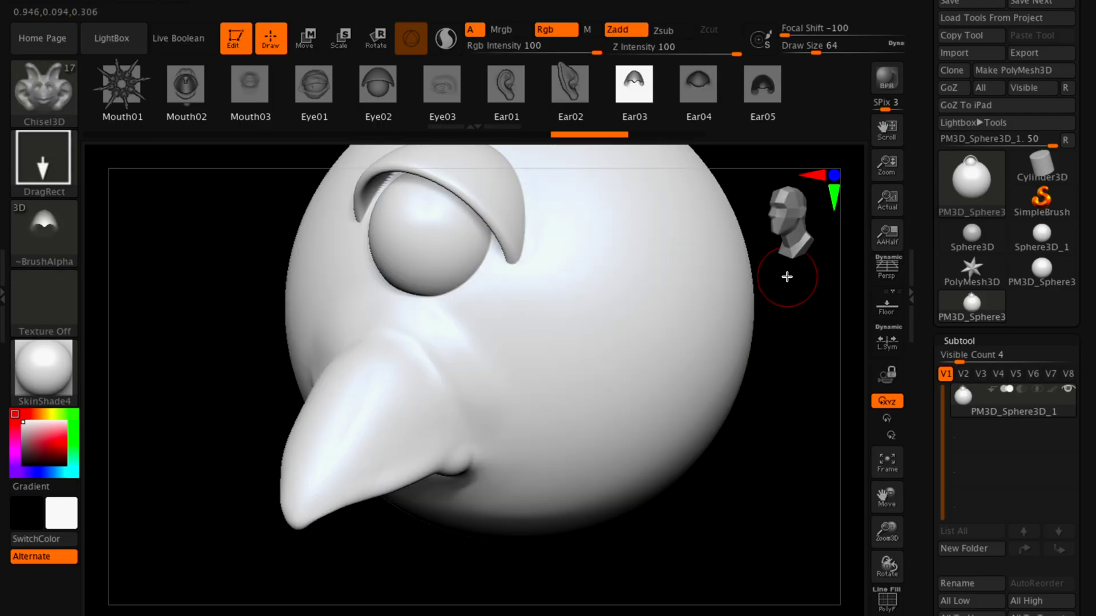
left_click_drag(770, 317, 790, 314)
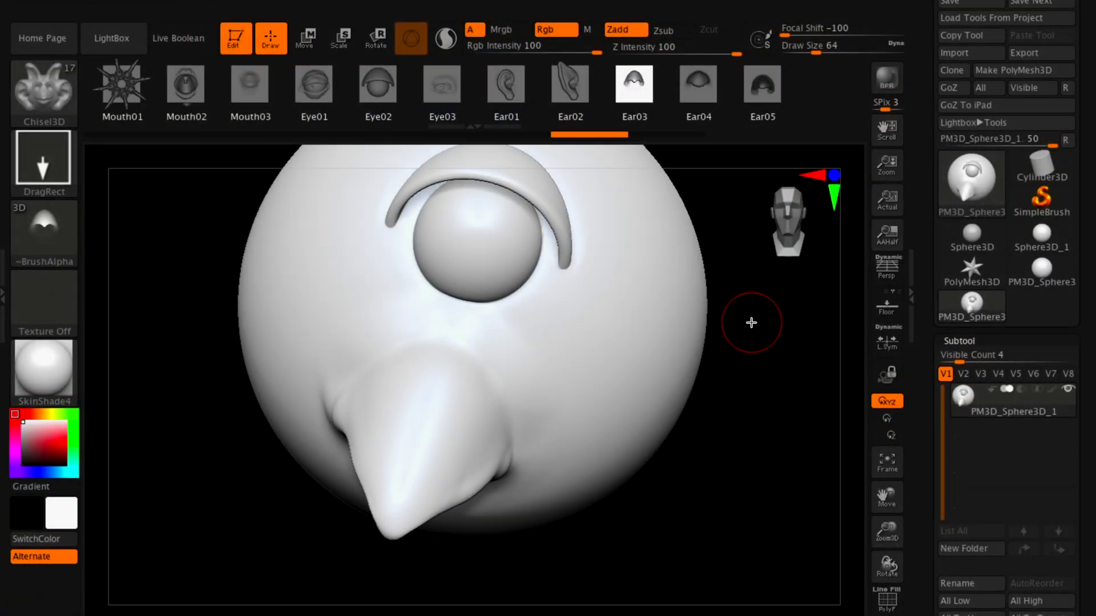
left_click_drag(786, 277, 696, 238, "shift")
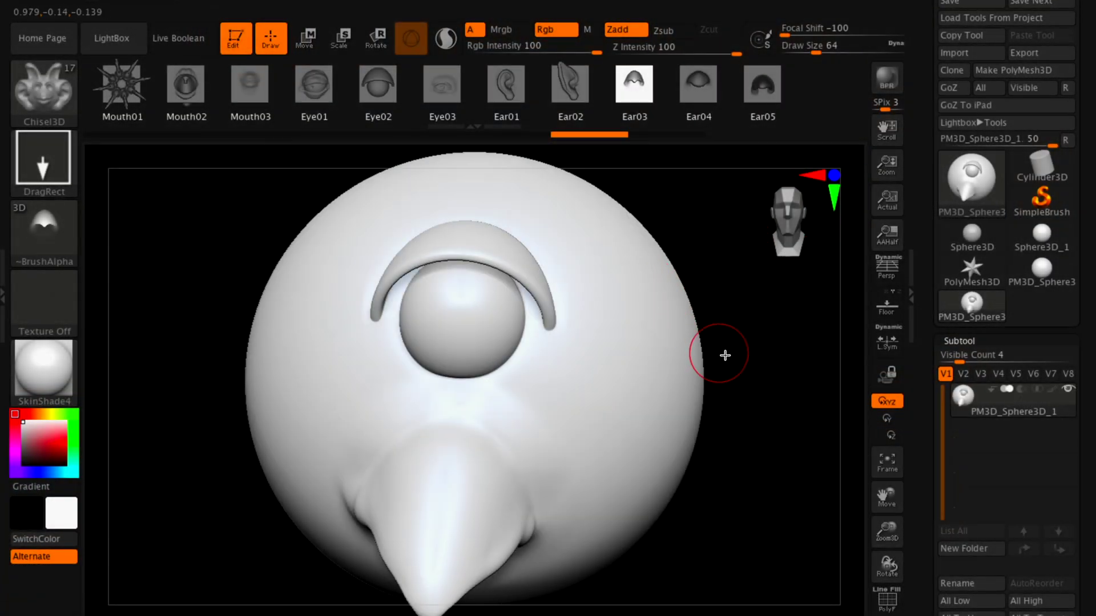
left_click_drag(751, 390, 648, 353)
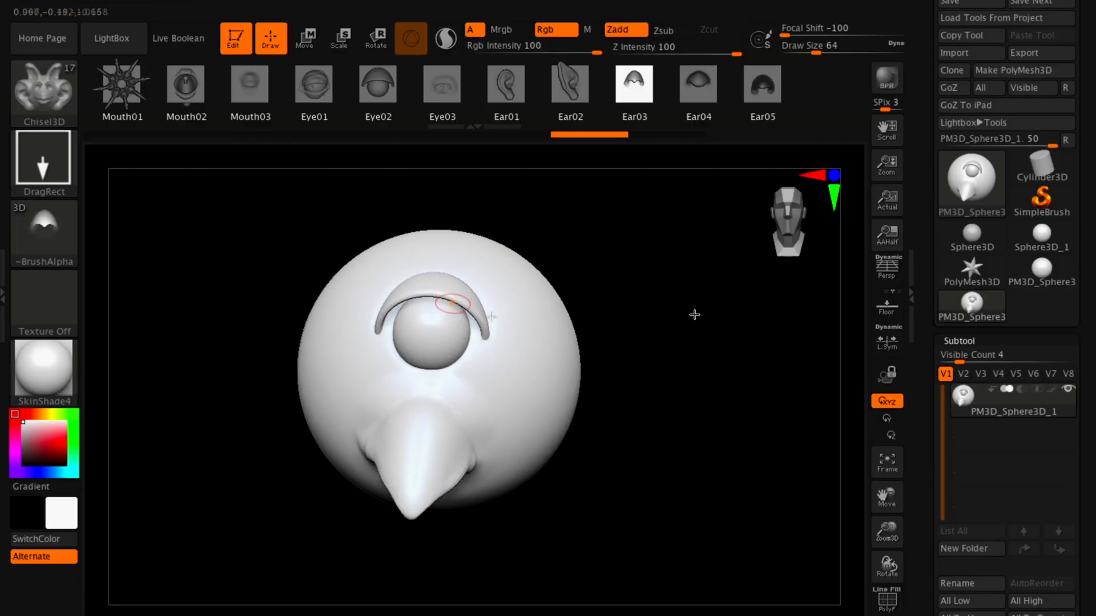
left_click_drag(694, 315, 658, 294)
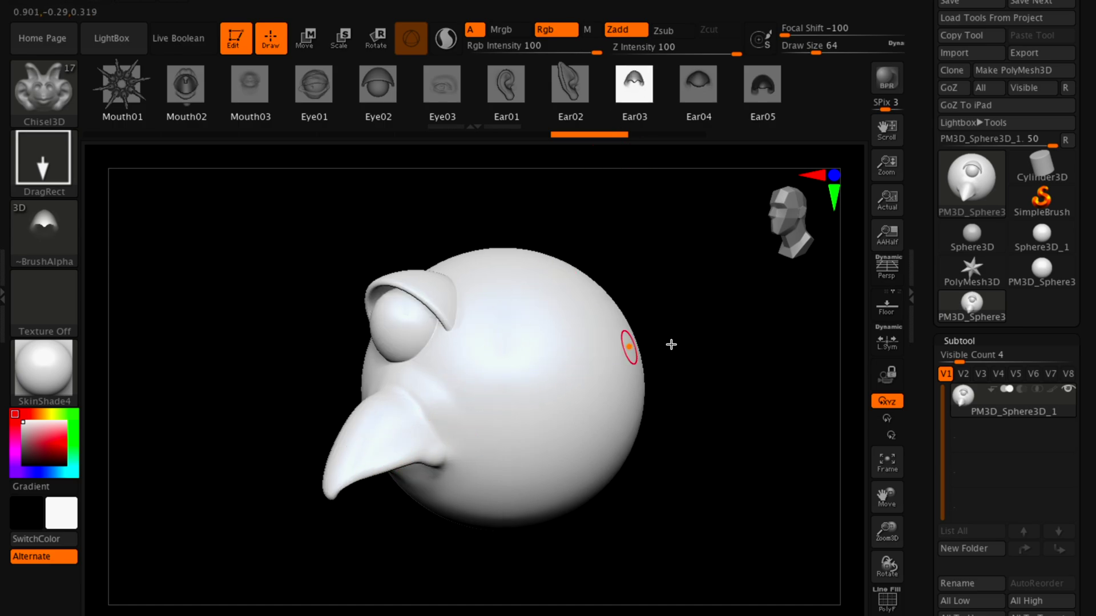
mouse_move(702, 318)
left_mouse_down()
mouse_move(766, 327)
mouse_move(695, 334)
mouse_move(705, 325)
mouse_move(641, 317)
mouse_move(657, 317)
left_mouse_up()
left_click_drag(774, 264, 772, 294)
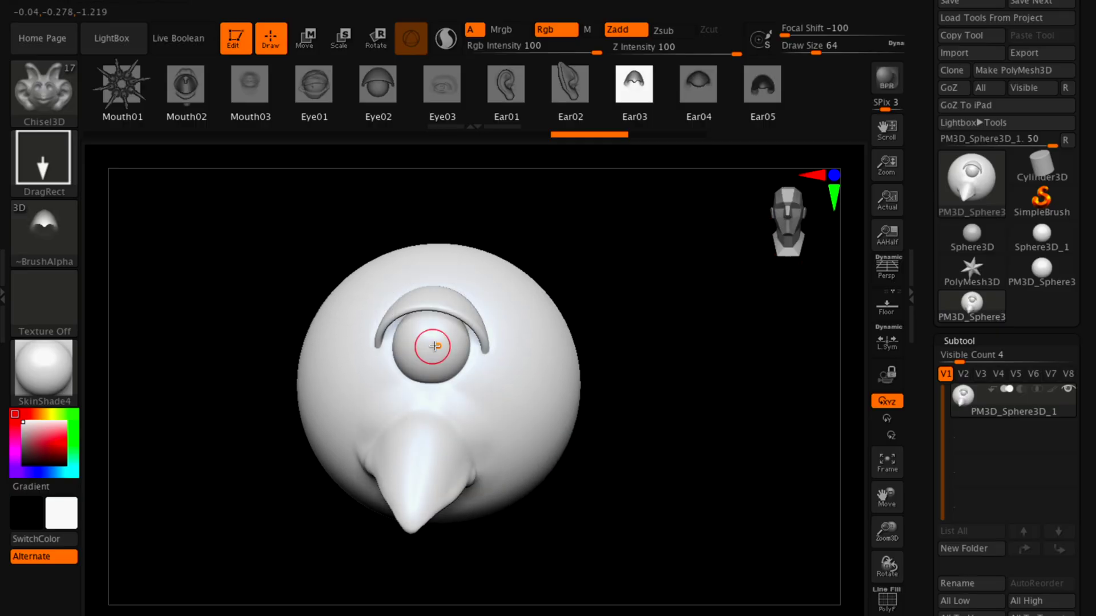
mouse_move(594, 342)
left_mouse_down()
mouse_move(641, 330)
mouse_move(609, 342)
left_mouse_up()
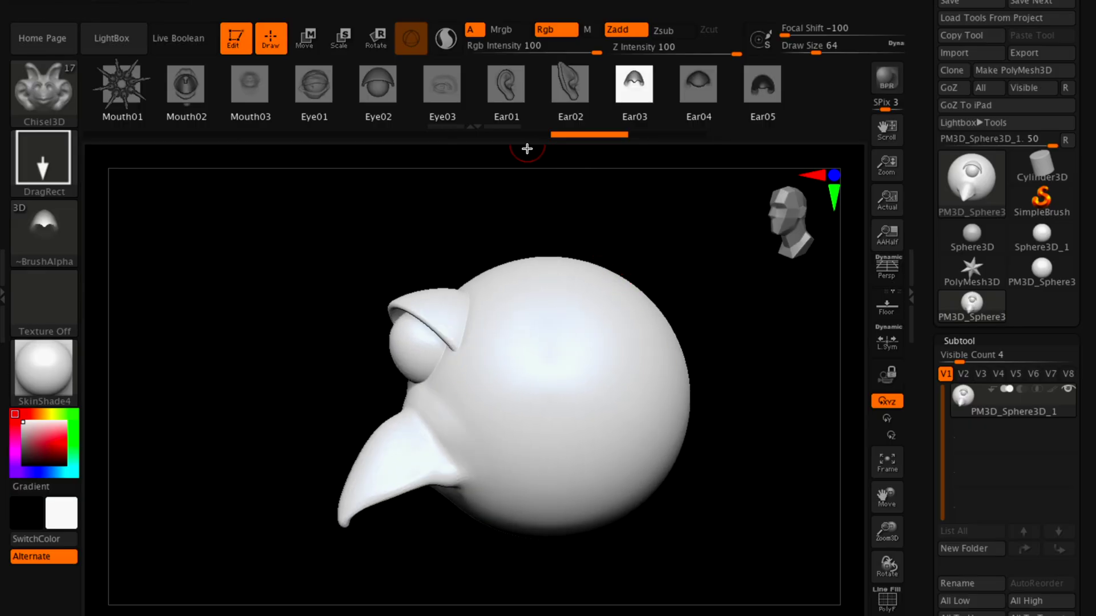
Step: Insert larger Ear01 ears on both sides of the head using X symmetry
left_click(506, 100)
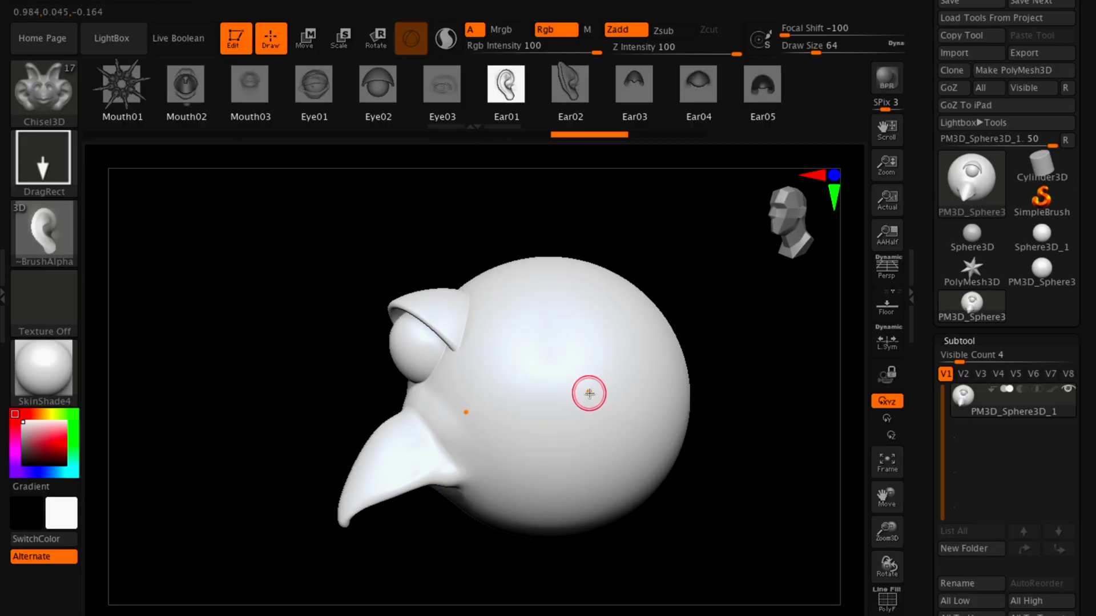
left_click_drag(590, 392, 627, 521)
left_click_drag(606, 217, 609, 217)
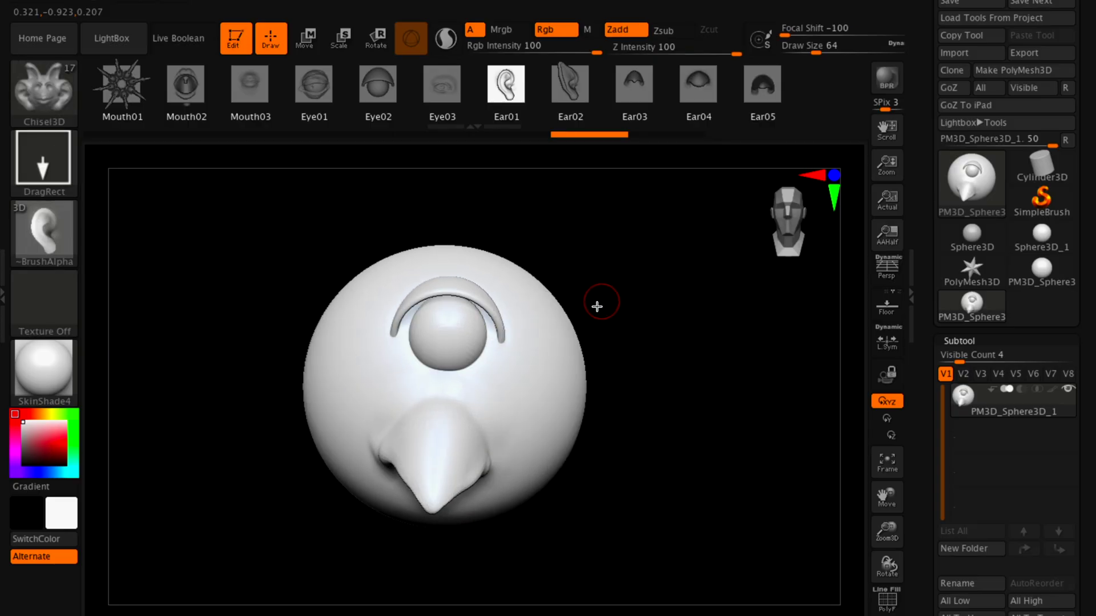
left_click_drag(563, 340, 597, 445)
key("ctrl+z")
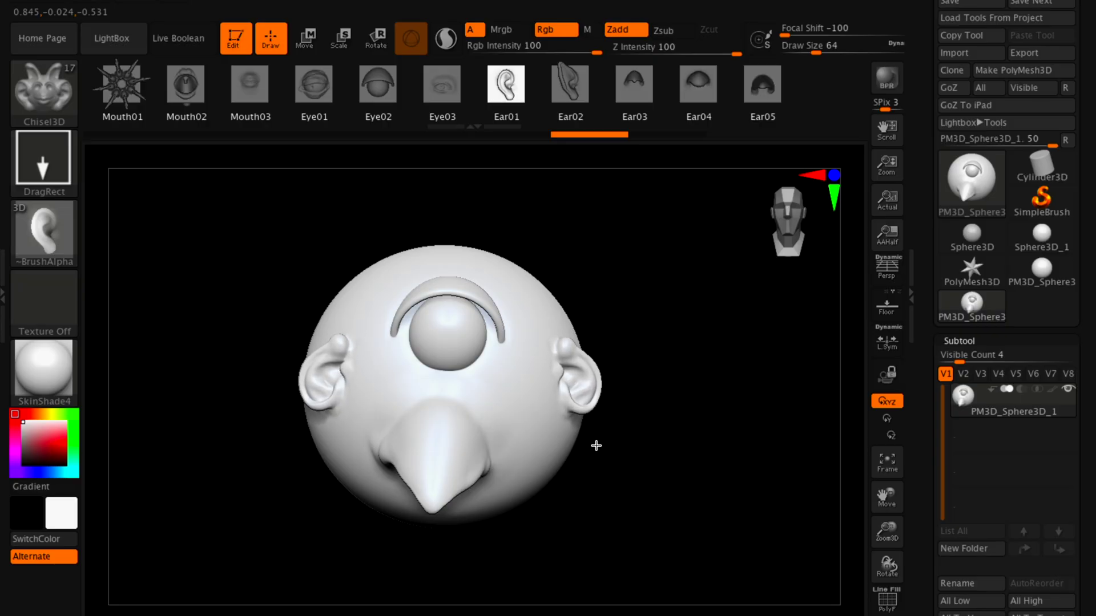
mouse_move(675, 346)
left_mouse_down()
mouse_move(714, 284)
mouse_move(725, 303)
mouse_move(632, 274)
mouse_move(636, 284)
mouse_move(568, 301)
mouse_move(597, 360)
mouse_move(734, 289)
mouse_move(633, 298)
left_mouse_up()
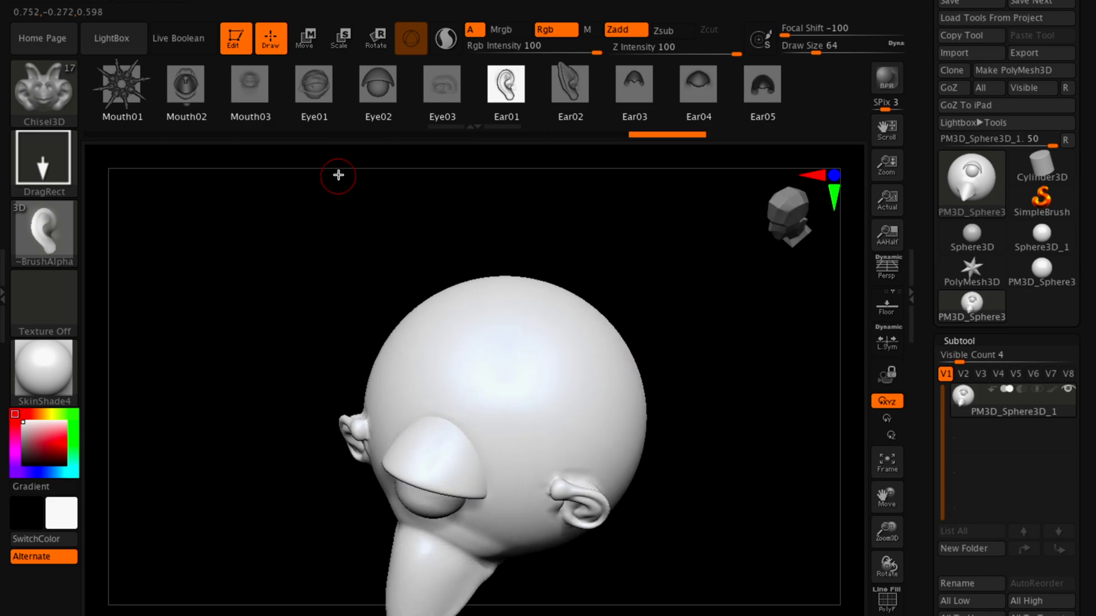
Step: Try a paired-eyes insert on top of the head, then undo it
left_click(314, 84)
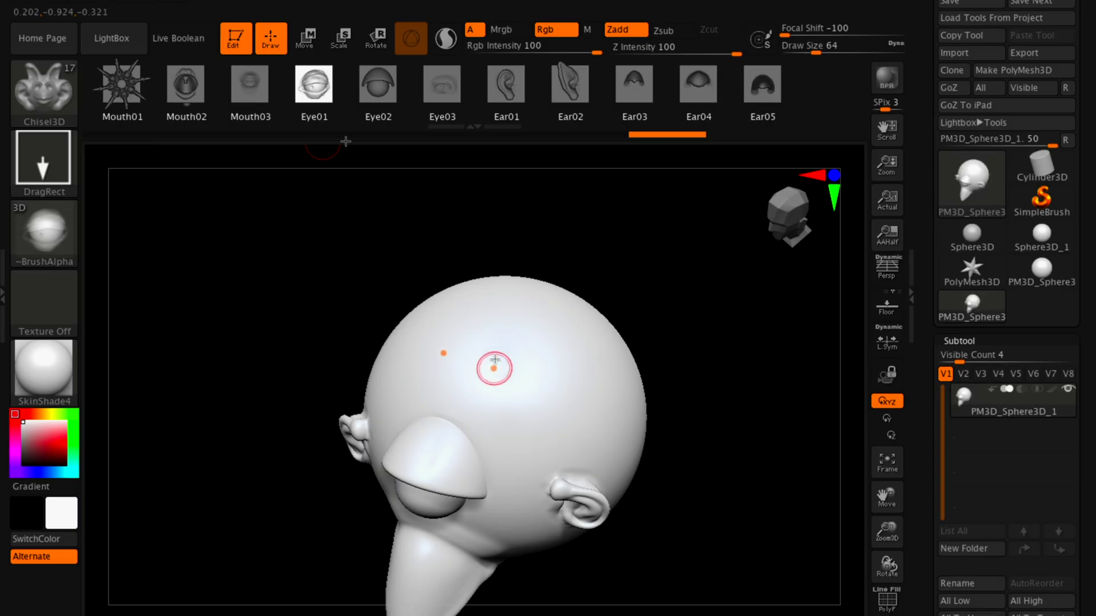
mouse_move(494, 367)
left_mouse_down()
mouse_move(582, 330)
mouse_move(544, 297)
mouse_move(581, 334)
mouse_move(502, 324)
mouse_move(512, 300)
mouse_move(489, 301)
left_mouse_up()
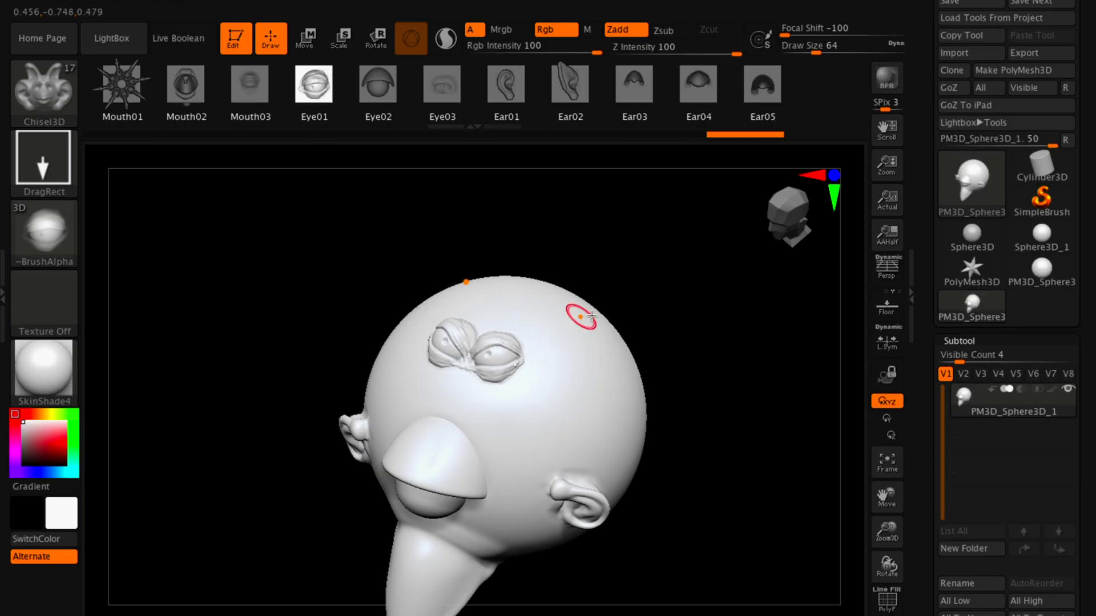
left_click_drag(623, 314, 631, 271)
key("ctrl+z")
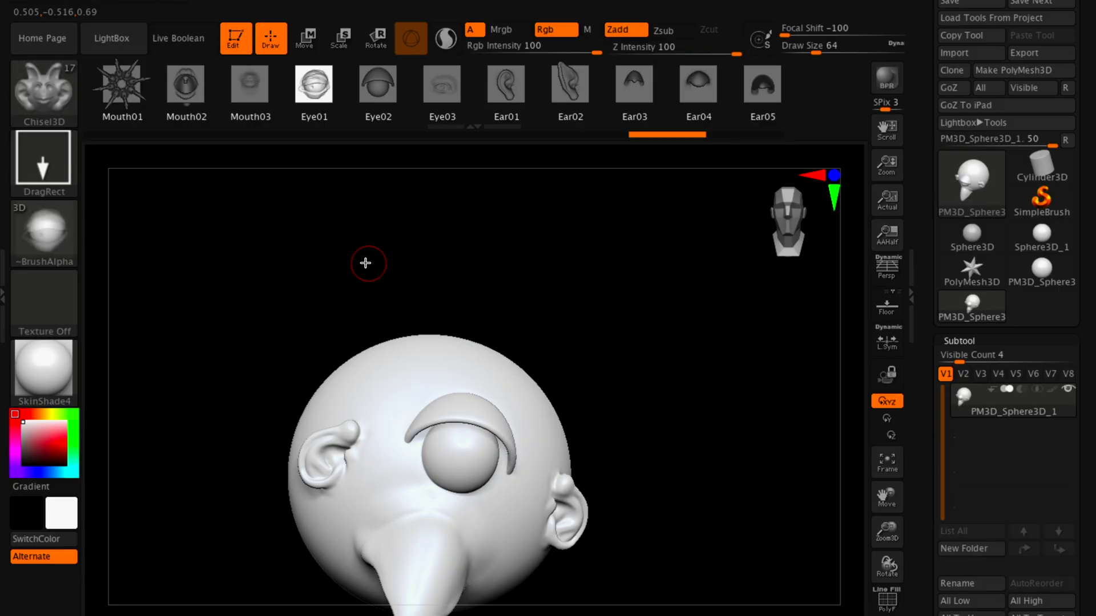
Step: Select the mouth insert and look over the head's side, top and back
left_click(193, 99)
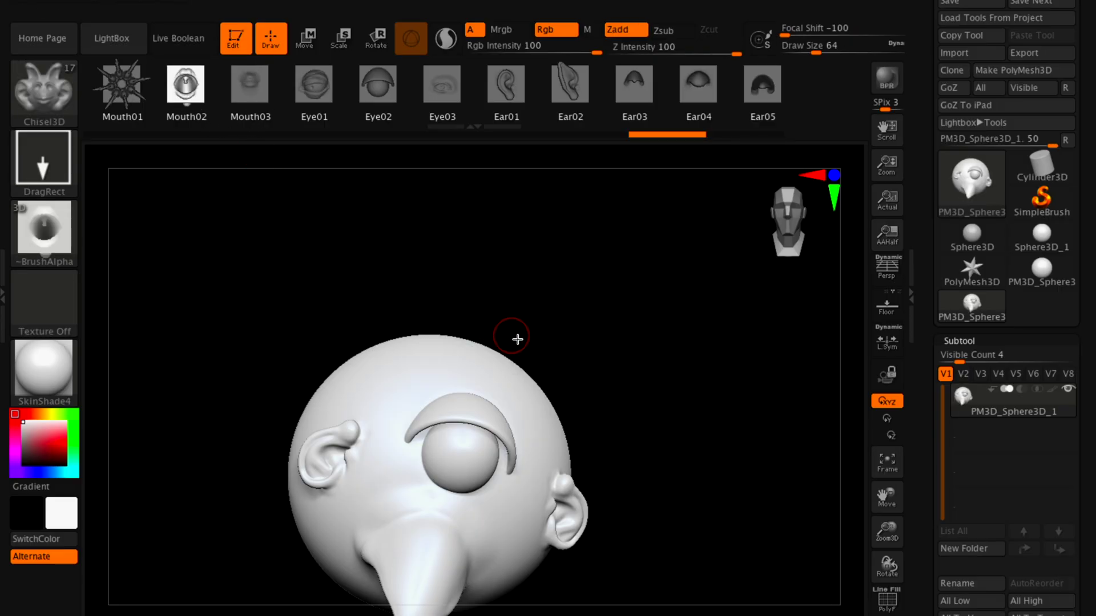
left_click_drag(548, 326, 566, 202)
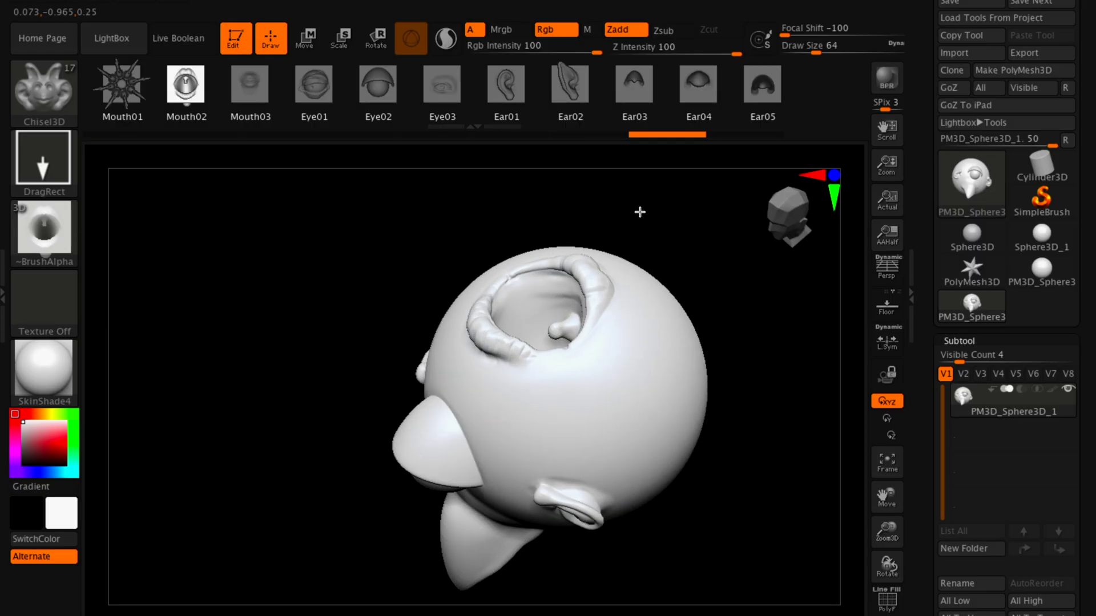
left_click_drag(736, 365, 778, 346)
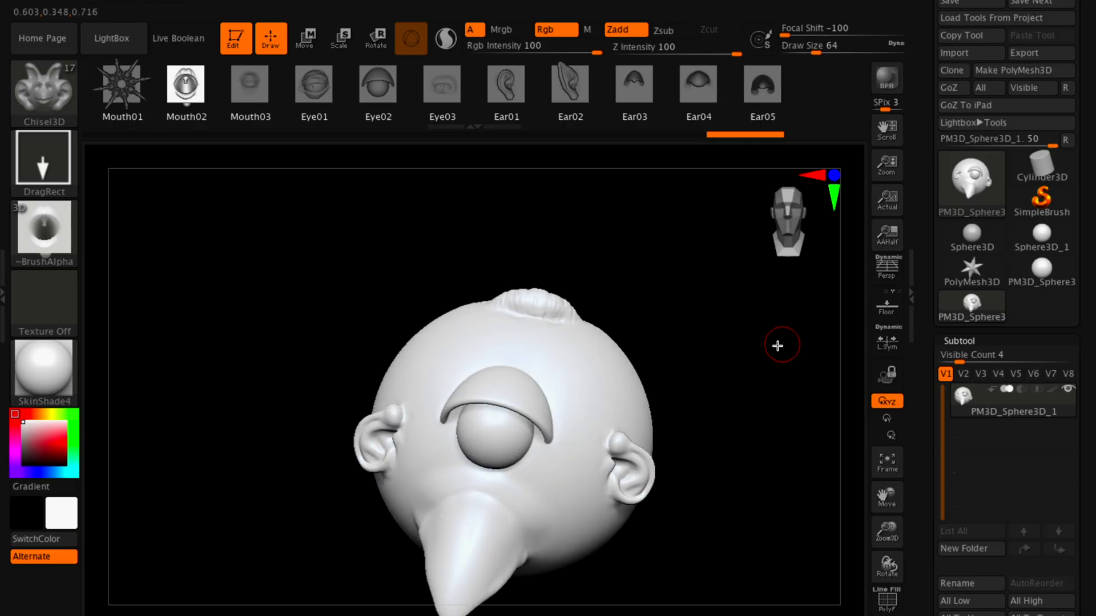
left_click_drag(665, 380, 525, 389)
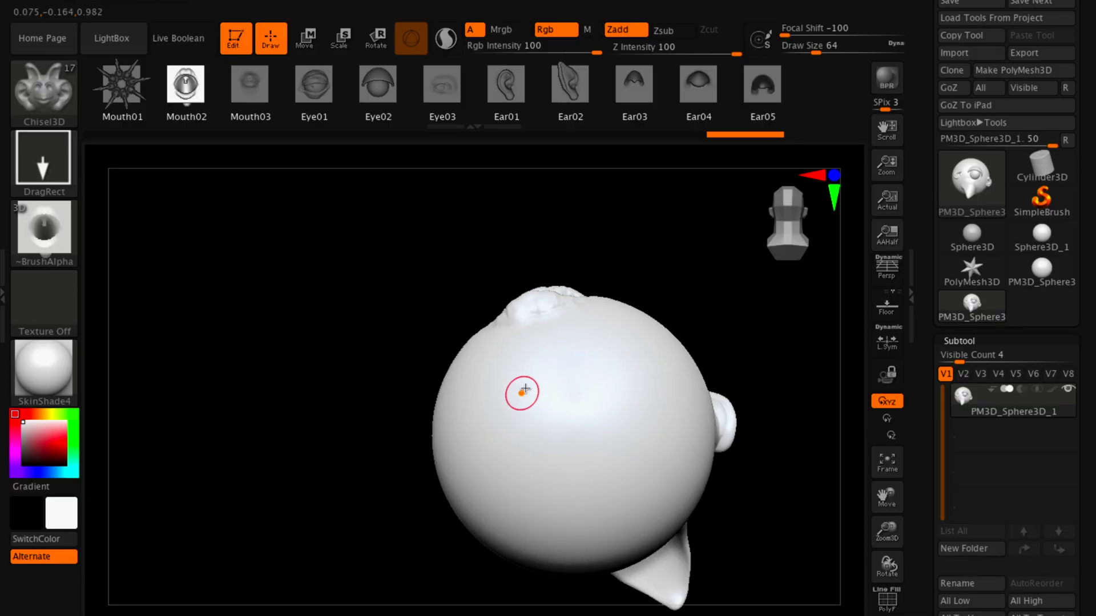
mouse_move(459, 250)
left_mouse_down()
mouse_move(411, 371)
mouse_move(479, 347)
mouse_move(722, 341)
mouse_move(756, 320)
mouse_move(665, 342)
left_mouse_up()
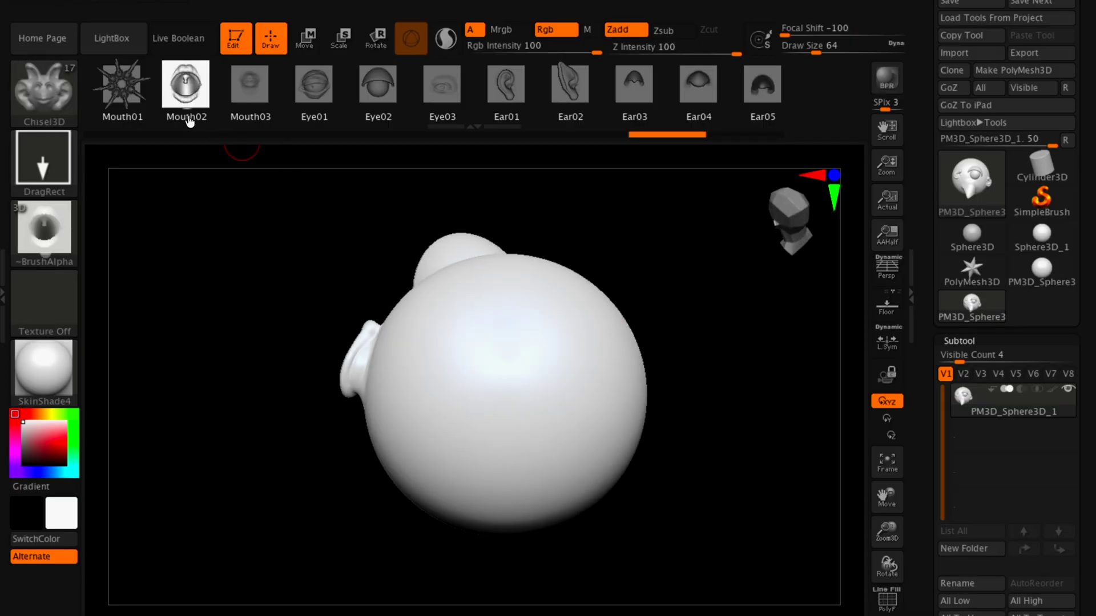
Step: Drag the Mouth01 spiky insert onto the back of the head, then check it and frame it
left_click(137, 90)
left_click_drag(503, 397, 671, 340)
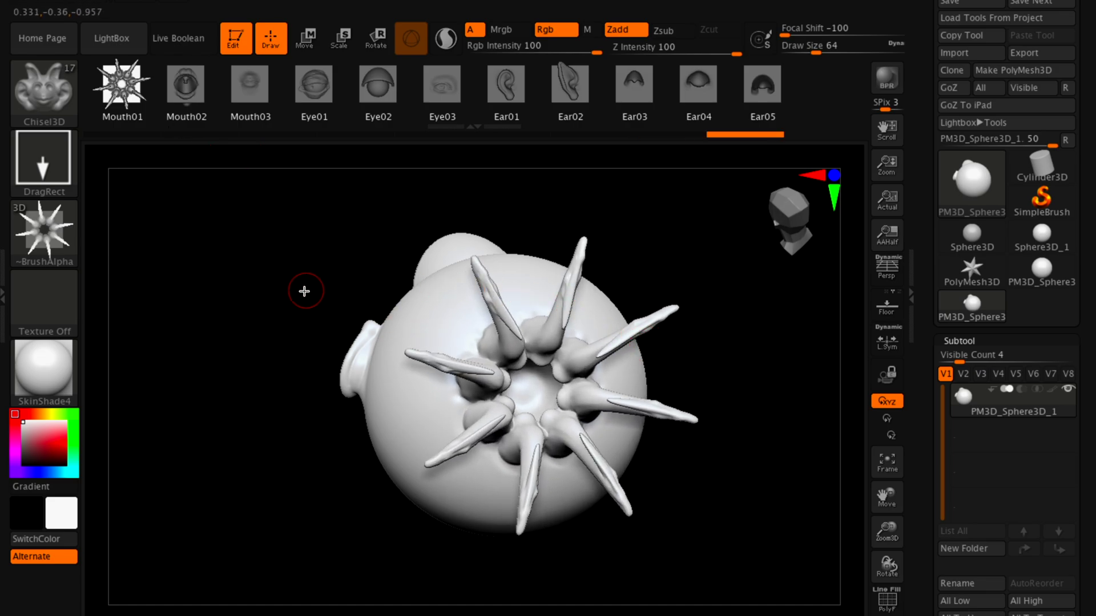
mouse_move(304, 291)
left_mouse_down()
mouse_move(393, 286)
mouse_move(365, 282)
mouse_move(374, 285)
left_mouse_up()
key("ctrl")
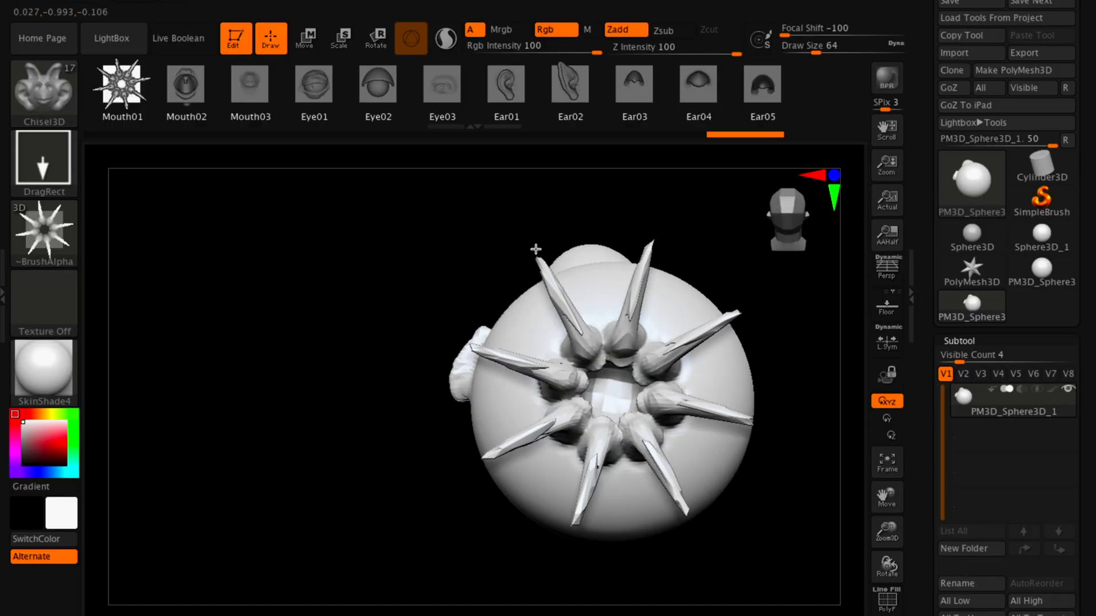
mouse_move(536, 248)
left_mouse_down()
mouse_move(529, 271)
mouse_move(548, 278)
left_mouse_up()
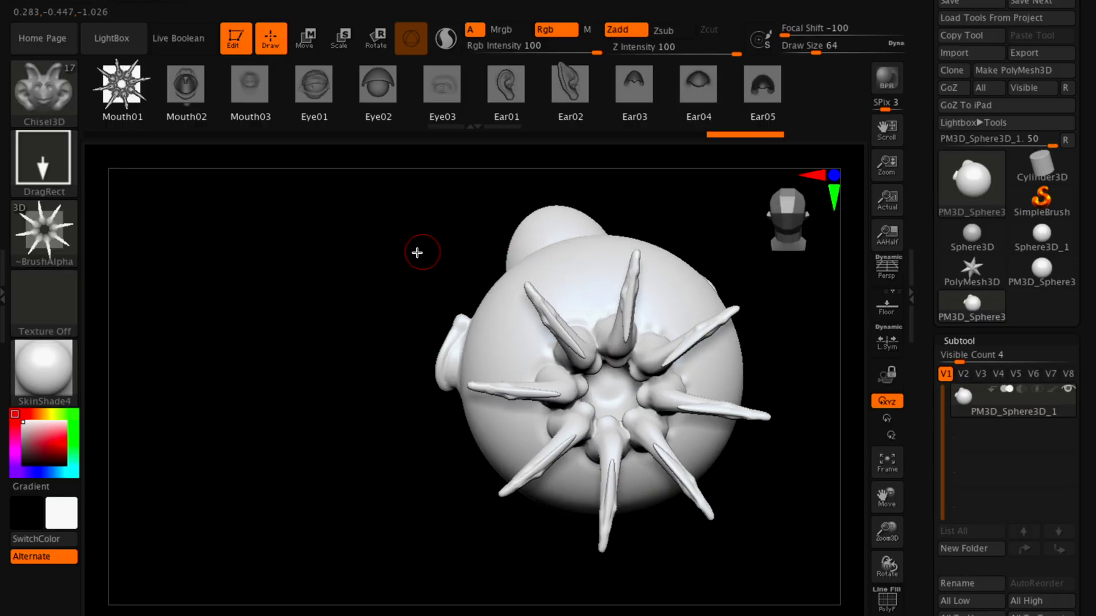
mouse_move(417, 253)
left_mouse_down()
mouse_move(239, 247)
mouse_move(265, 329)
mouse_move(389, 321)
mouse_move(372, 293)
mouse_move(301, 301)
mouse_move(320, 303)
left_mouse_up()
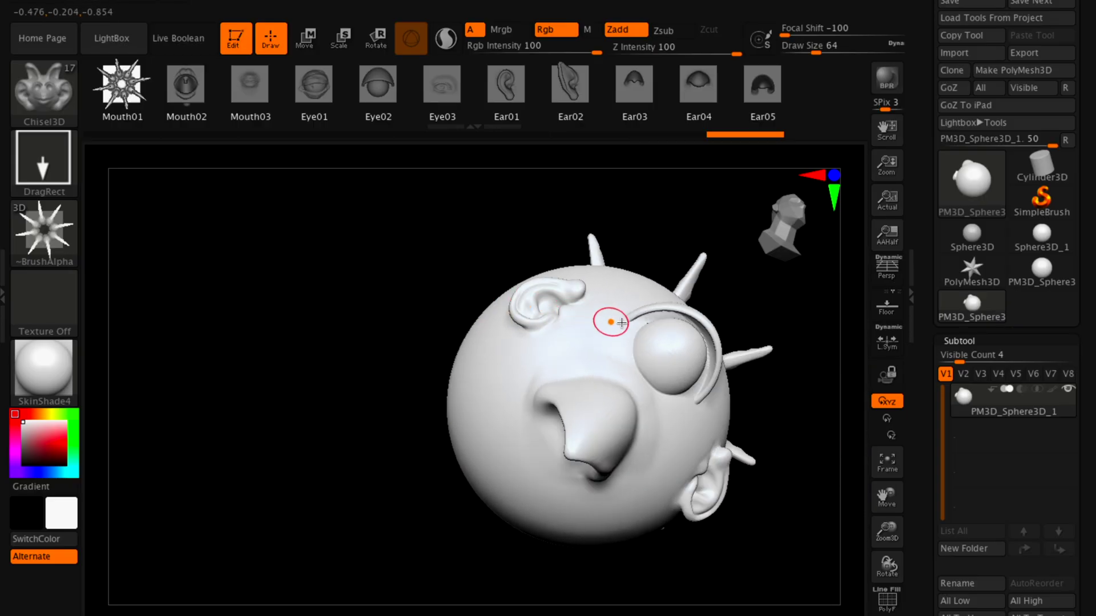
left_click_drag(794, 215, 771, 231)
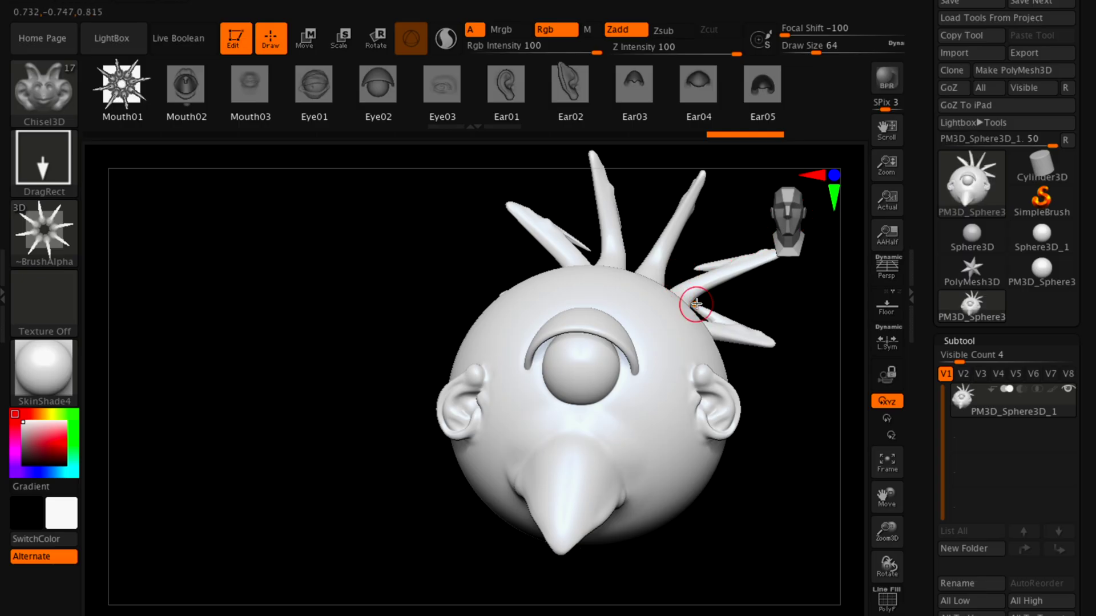
key("f")
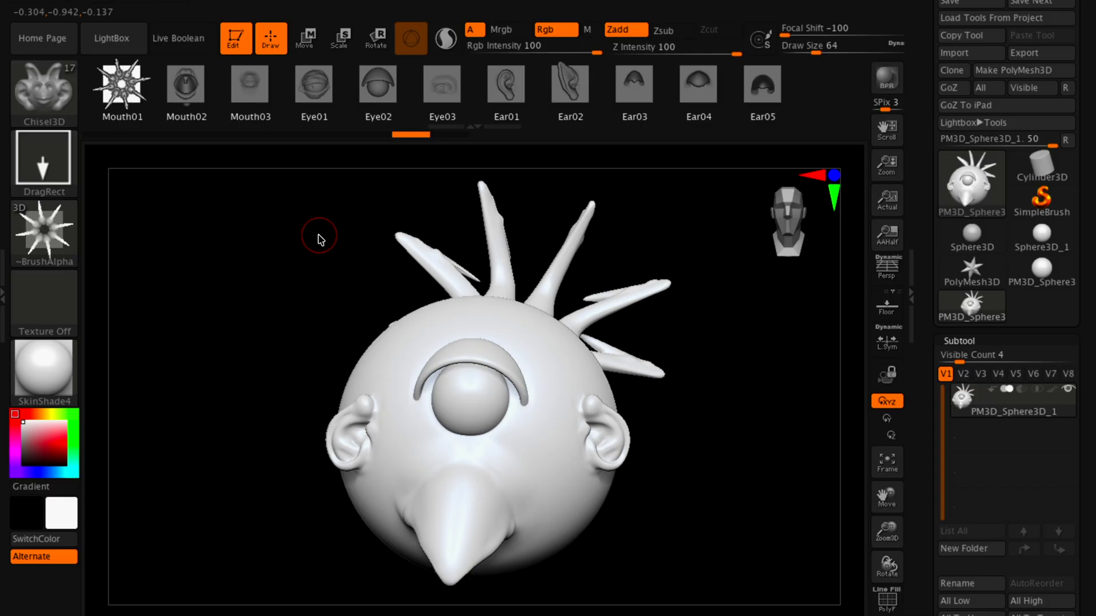
Step: Subdivide the head with Ctrl+D to about 33 million polygons, then zoom out to view it
left_click_drag(319, 238, 285, 249)
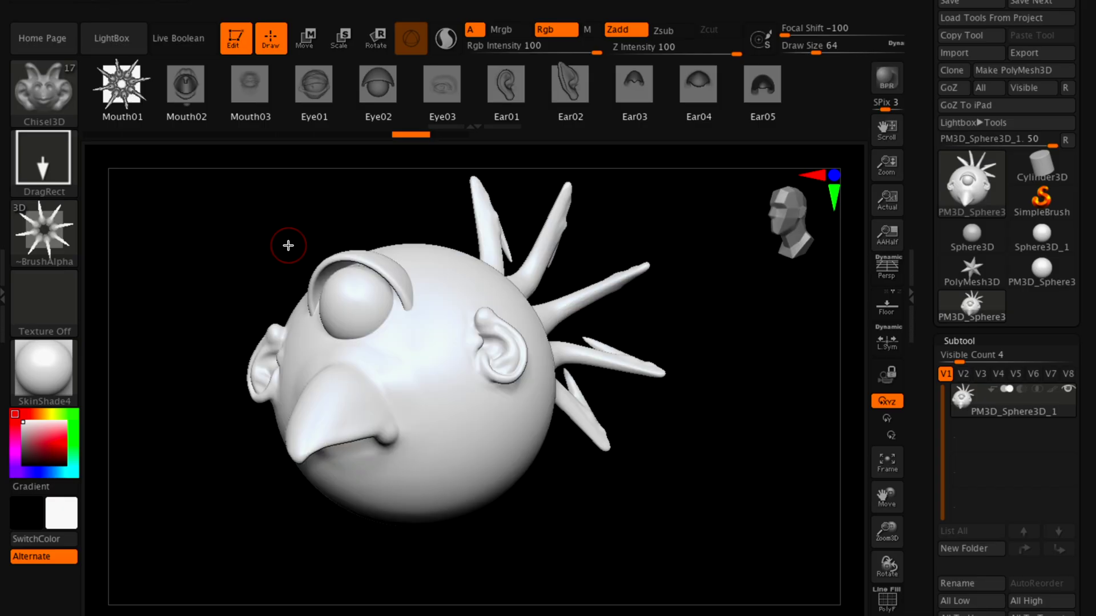
key("ctrl+d")
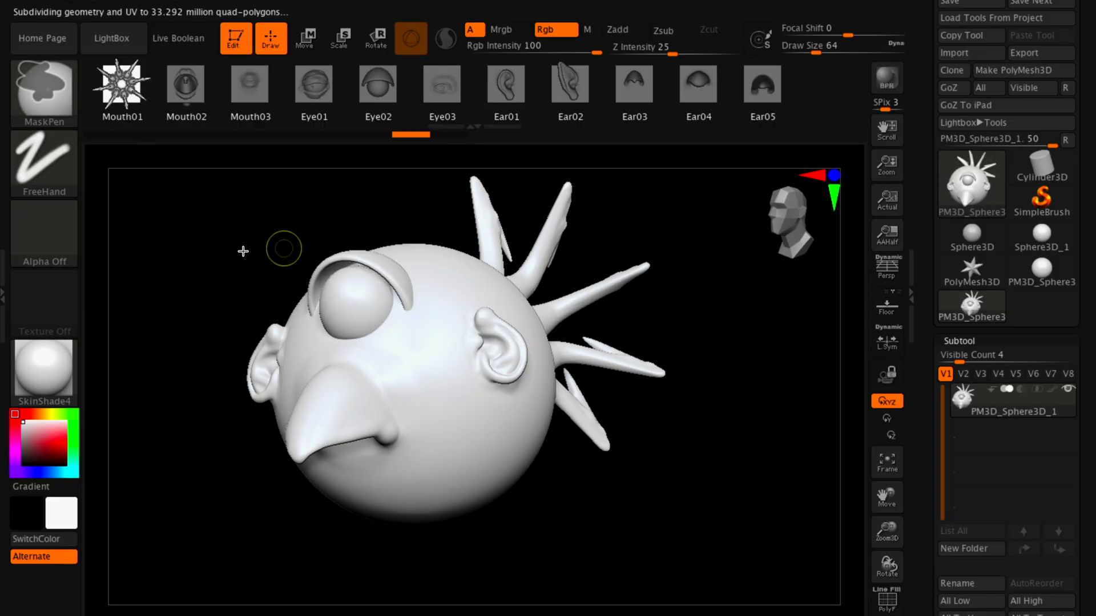
key("ctrl+d")
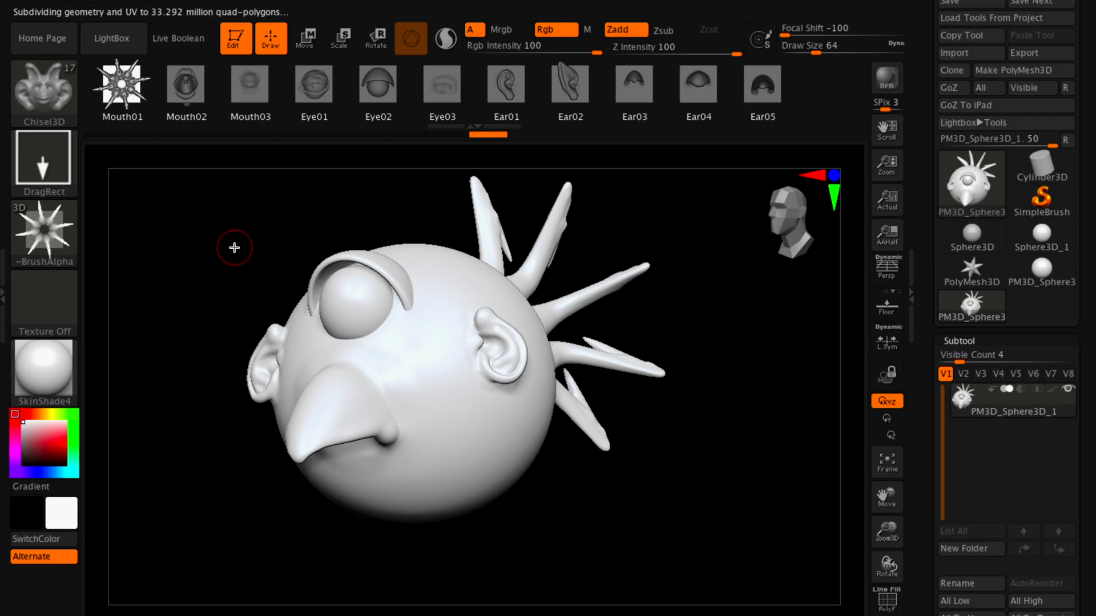
left_click_drag(230, 239, 274, 237)
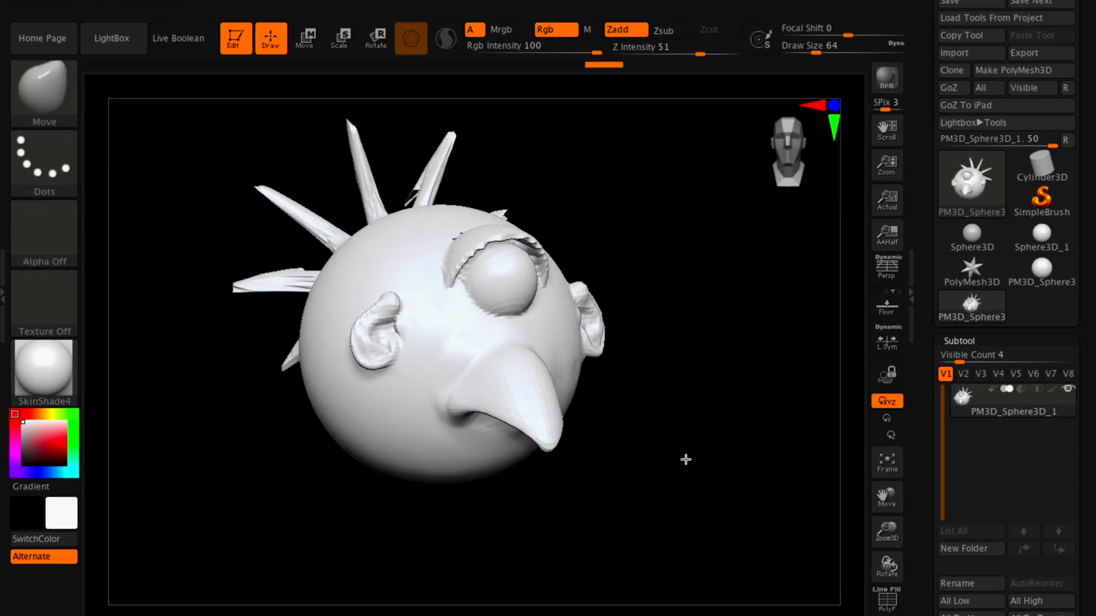
mouse_move(687, 457)
left_mouse_down()
mouse_move(702, 437)
mouse_move(673, 437)
mouse_move(646, 466)
left_mouse_up()
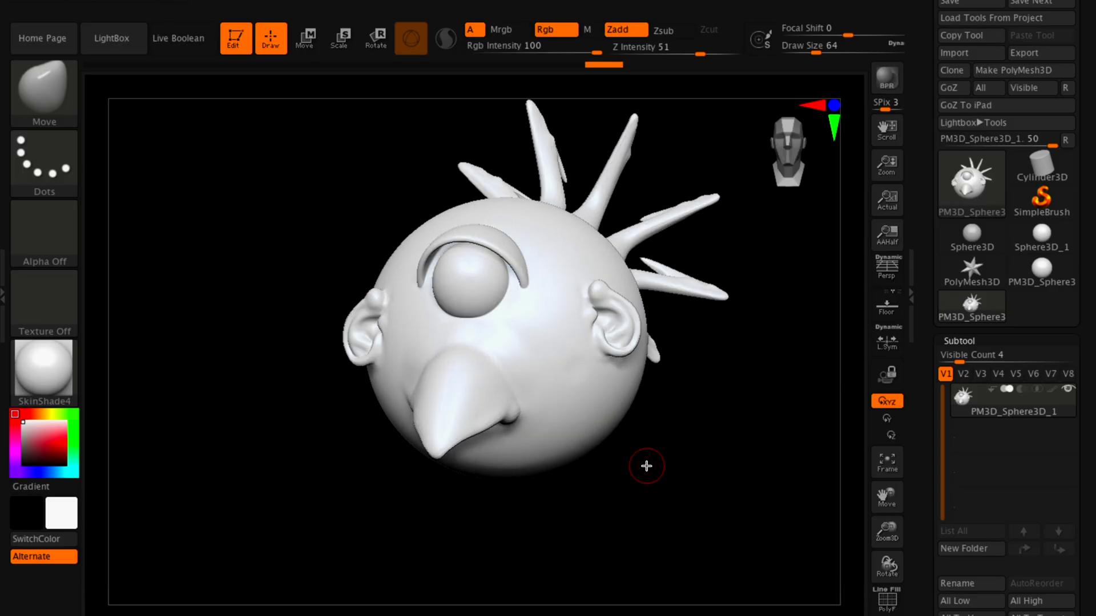
left_click_drag(709, 406, 662, 421, "alt")
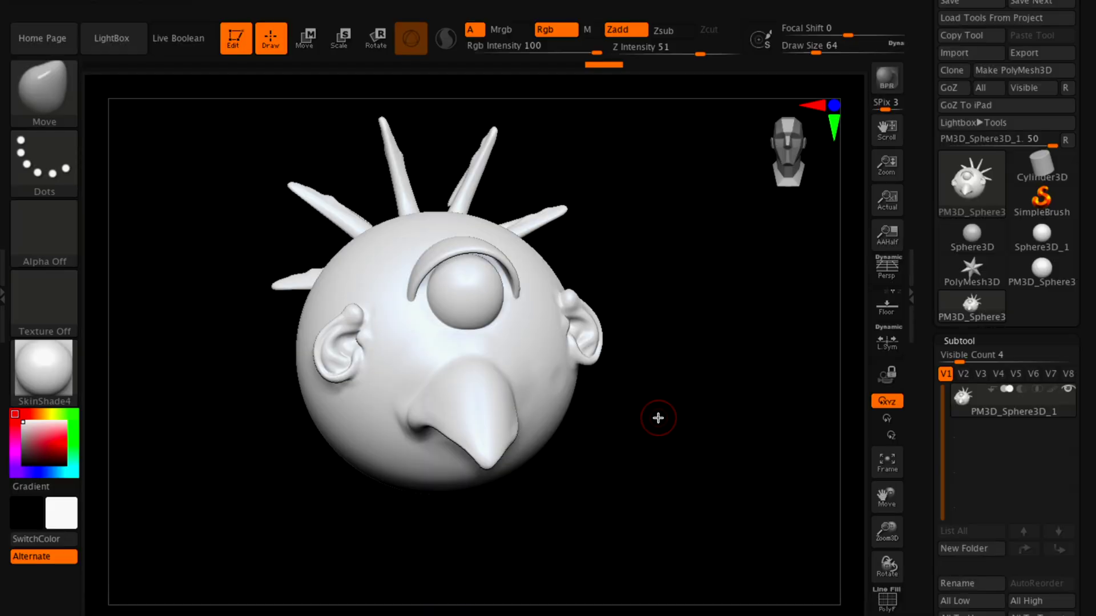
left_click_drag(656, 419, 684, 346)
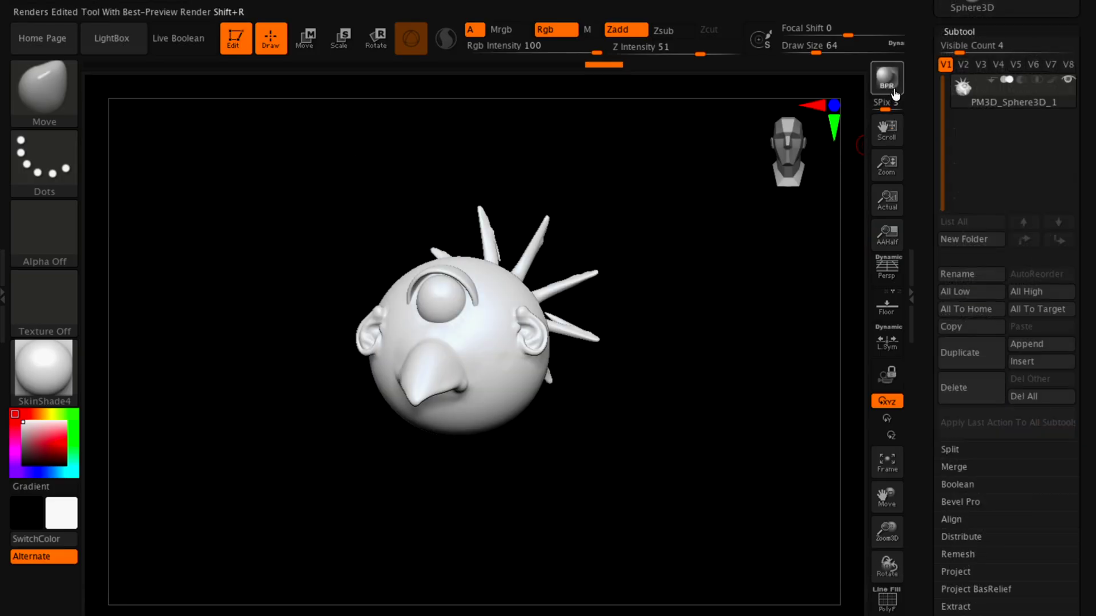
Step: Render a BPR shadowed preview, turn on Persp perspective, and look at the head from several angles
left_click(886, 78)
mouse_move(672, 292)
left_mouse_down()
mouse_move(673, 217)
mouse_move(735, 289)
mouse_move(688, 297)
mouse_move(664, 218)
mouse_move(645, 224)
mouse_move(607, 308)
mouse_move(636, 313)
mouse_move(648, 265)
mouse_move(675, 281)
mouse_move(667, 290)
left_mouse_up()
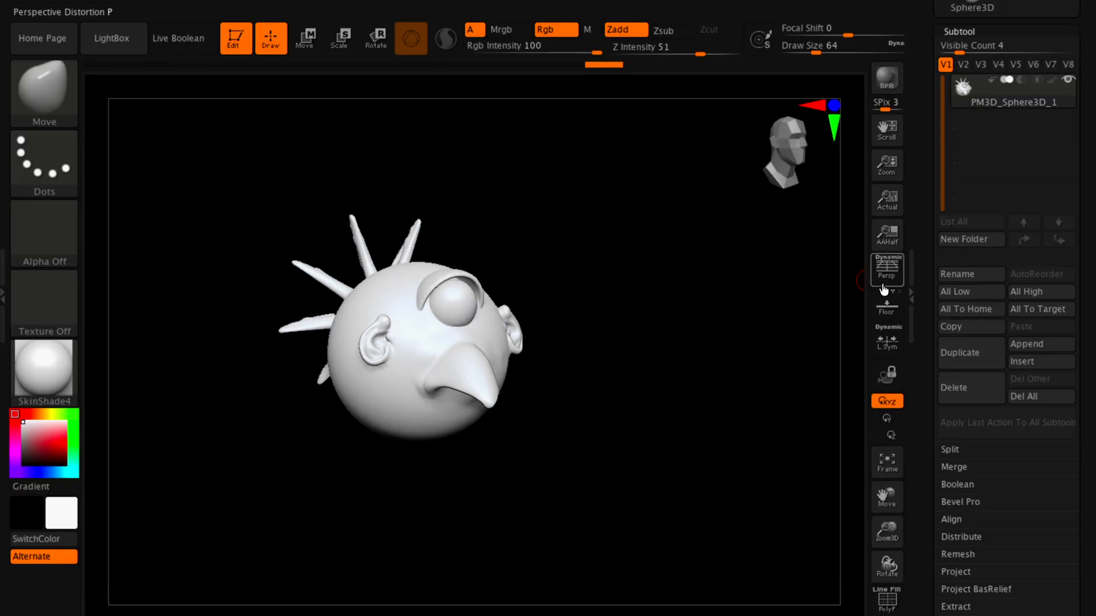
left_click(886, 268)
mouse_move(698, 291)
left_mouse_down()
mouse_move(694, 279)
mouse_move(660, 283)
mouse_move(679, 289)
left_mouse_up()
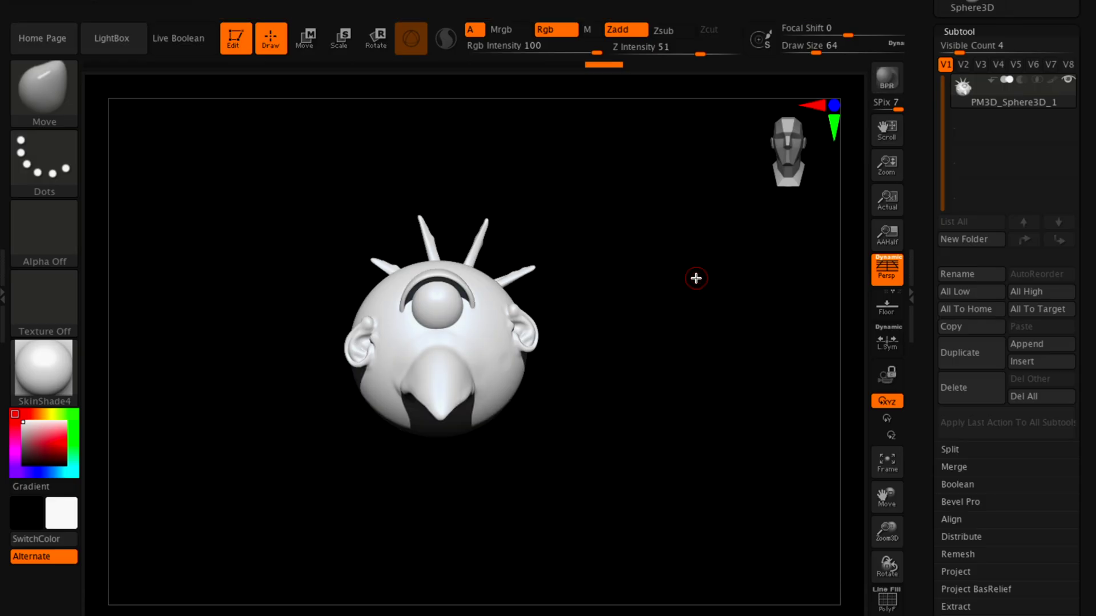
left_click_drag(701, 284, 695, 260)
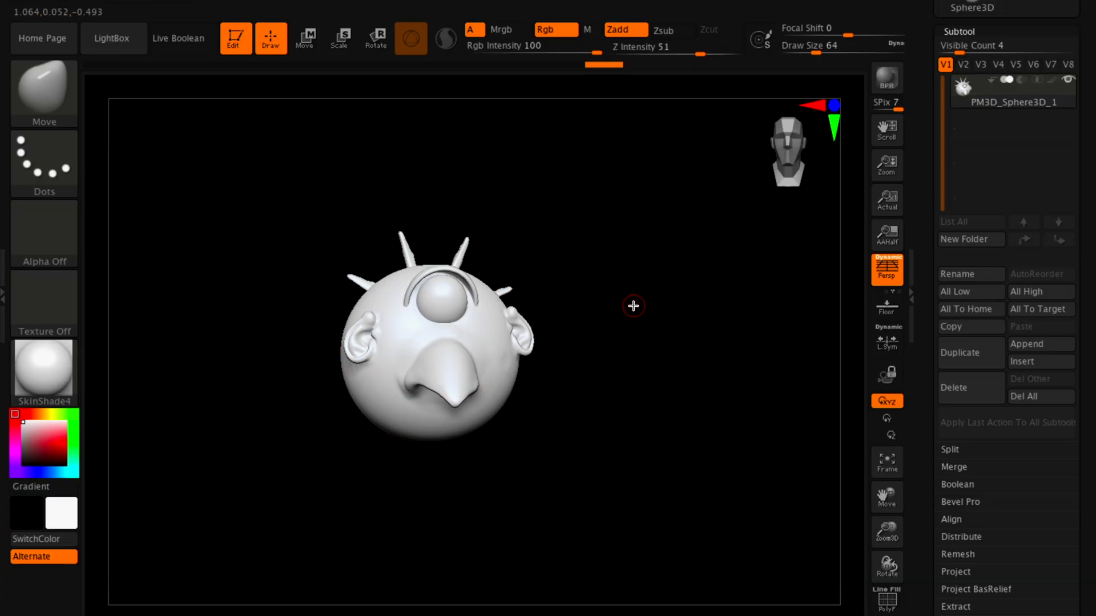
left_click_drag(651, 297, 580, 301)
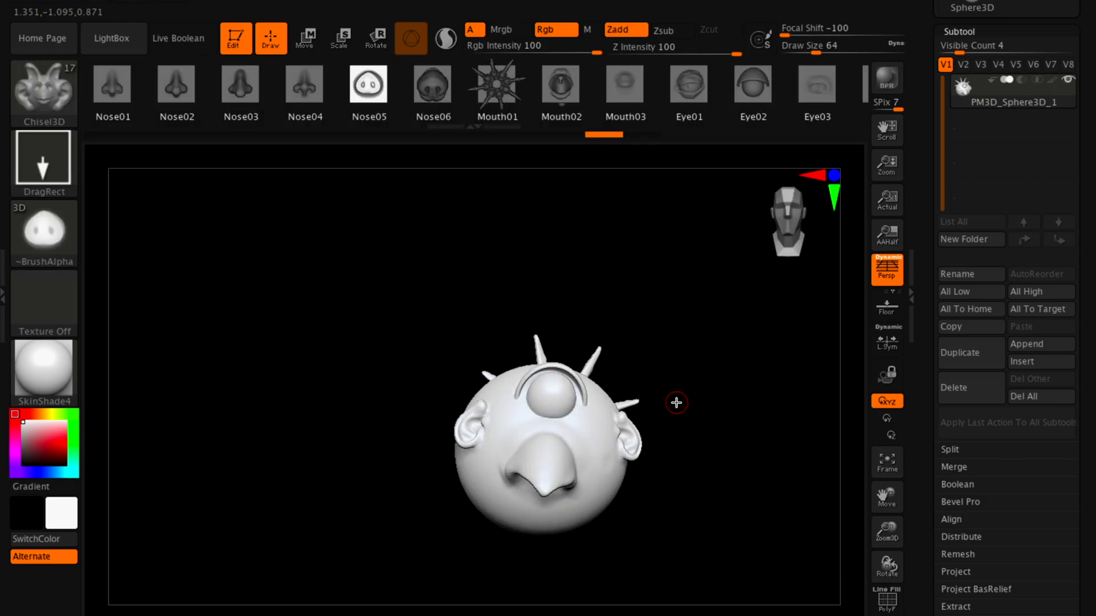
Step: Stamp a Nose05 pig-like snout onto the head's underside and frame the whole head
left_click_drag(690, 440, 642, 431)
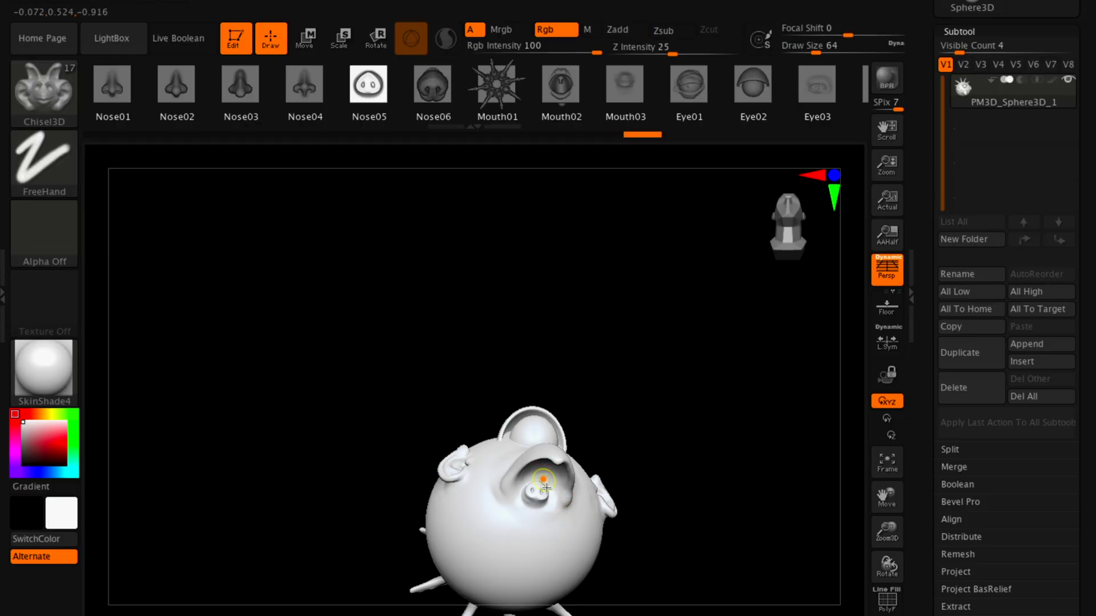
mouse_move(634, 399)
left_mouse_down()
mouse_move(611, 360)
mouse_move(450, 482)
left_mouse_up()
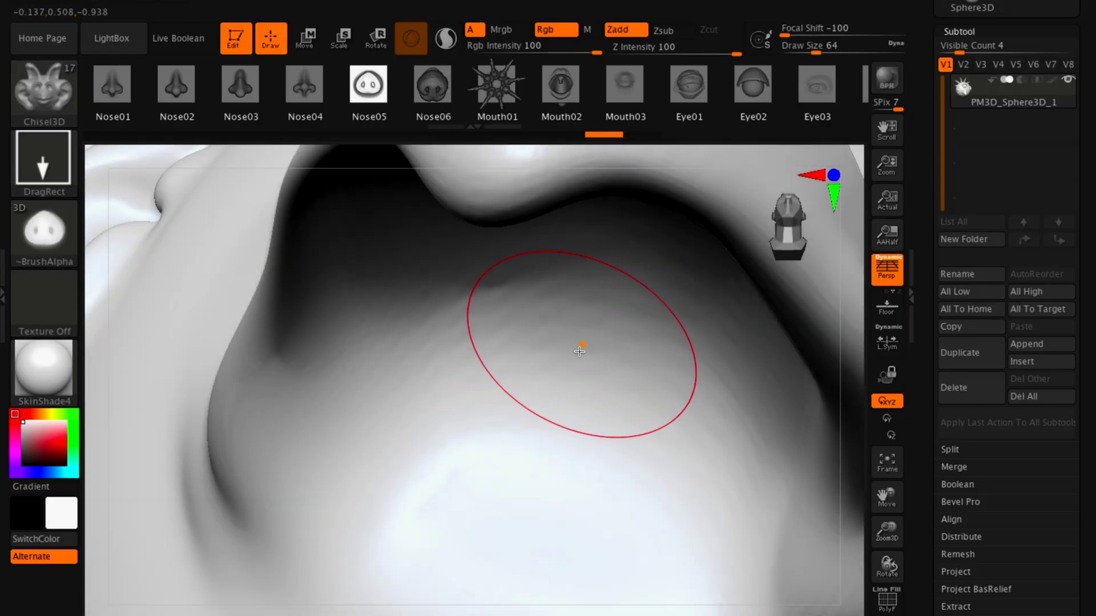
mouse_move(591, 511)
left_mouse_down()
mouse_move(602, 436)
mouse_move(633, 431)
mouse_move(617, 308)
mouse_move(580, 269)
mouse_move(611, 281)
left_mouse_up()
key("f")
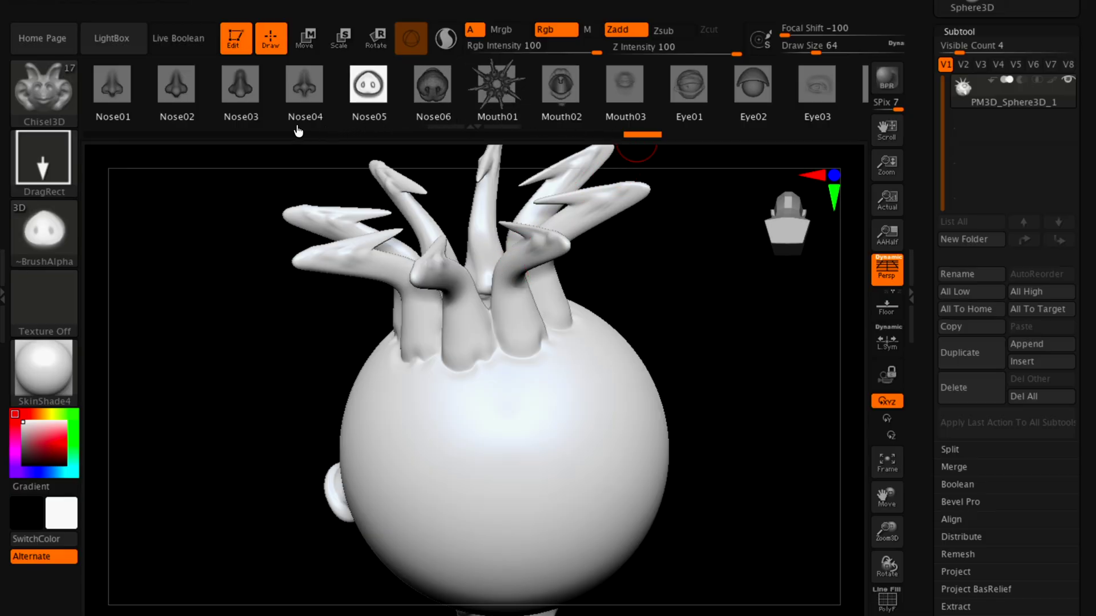
Step: Open the brush library and switch to the ChiselCreature detail brushes
left_click(68, 111)
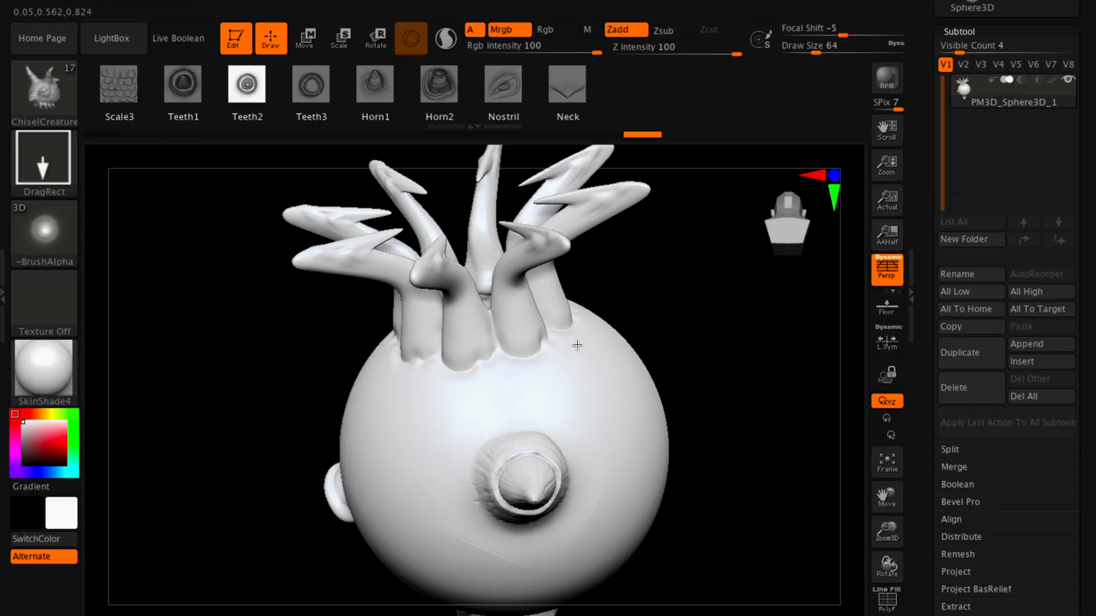
left_click(431, 240)
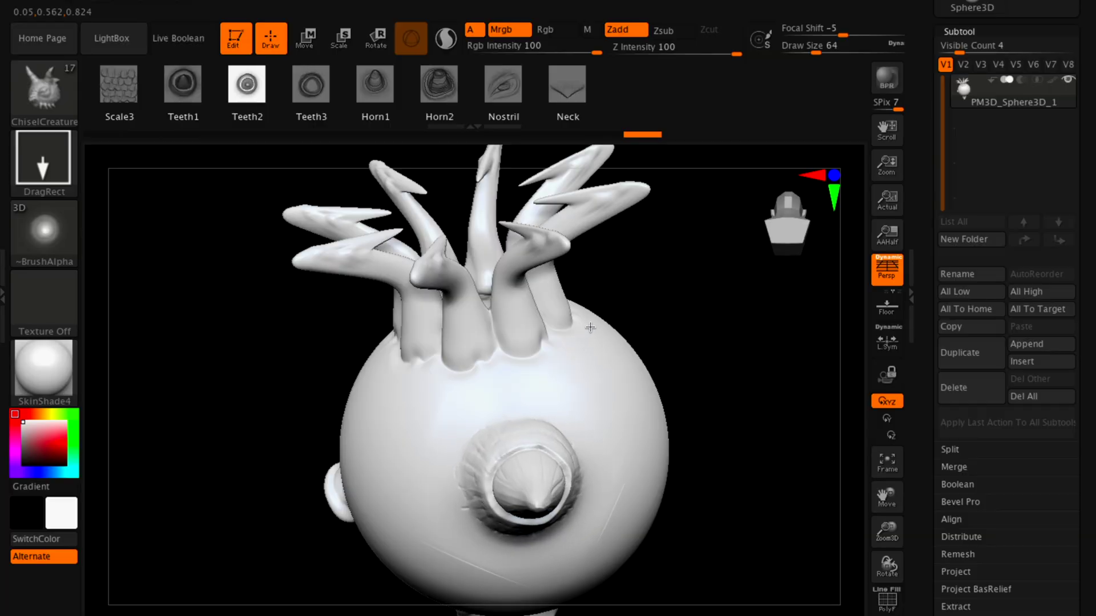
left_click_drag(776, 359, 714, 244)
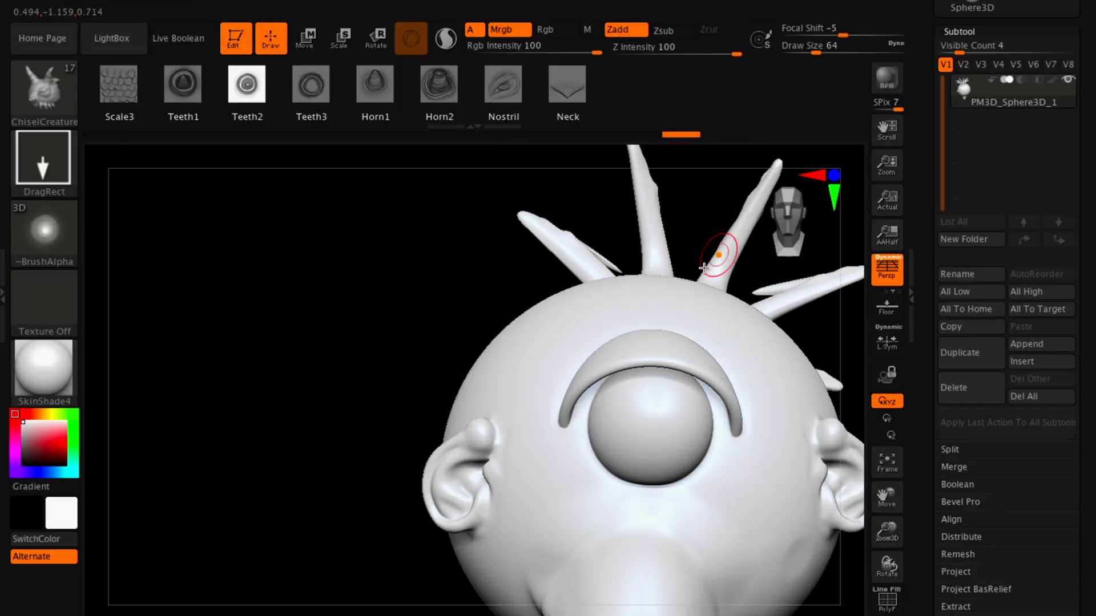
left_click_drag(476, 283, 406, 203)
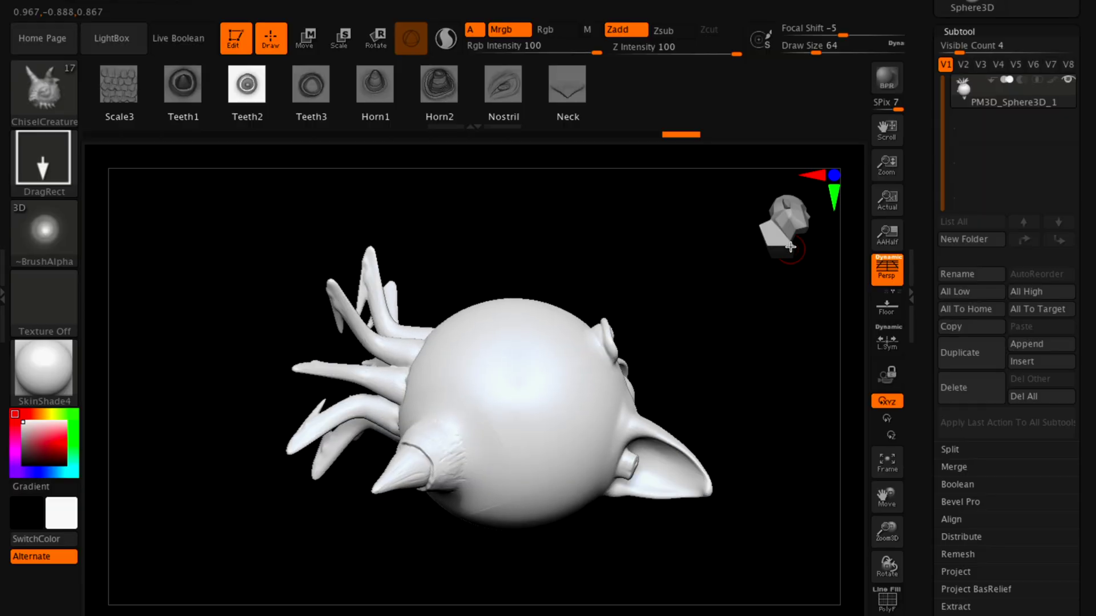
left_click_drag(790, 247, 790, 222)
Step: Undo the cone spike and press a Teeth2 creature eye socket into the sphere, checking snapped views
key("ctrl+z")
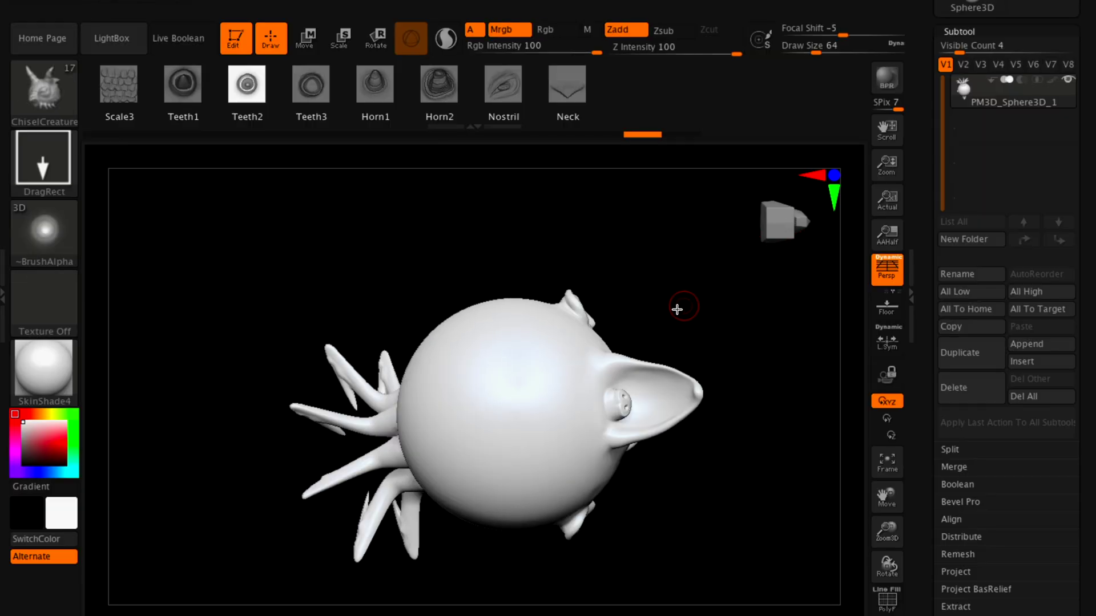
left_click_drag(500, 400, 536, 567)
key("ctrl+z")
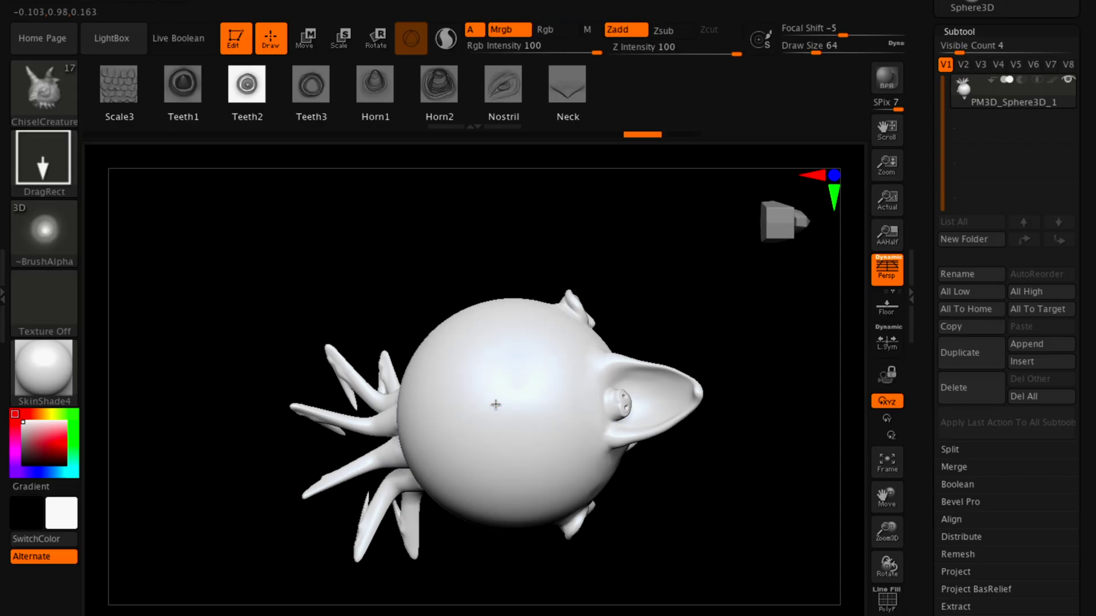
mouse_move(497, 401)
left_mouse_down()
mouse_move(496, 392)
mouse_move(604, 587)
mouse_move(585, 547)
mouse_move(606, 543)
left_mouse_up()
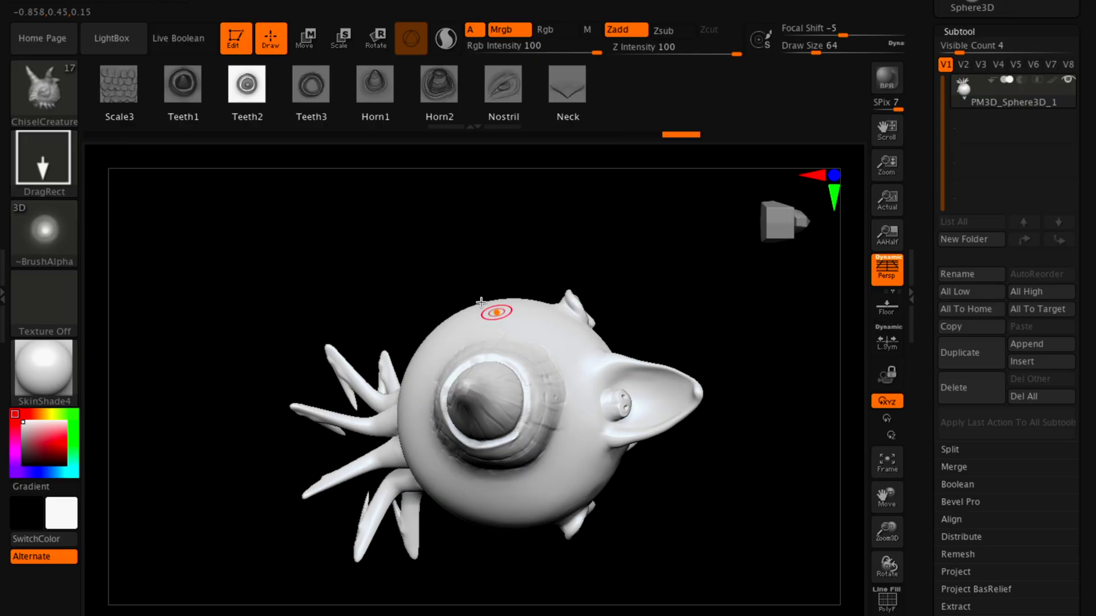
left_click_drag(406, 240, 658, 350)
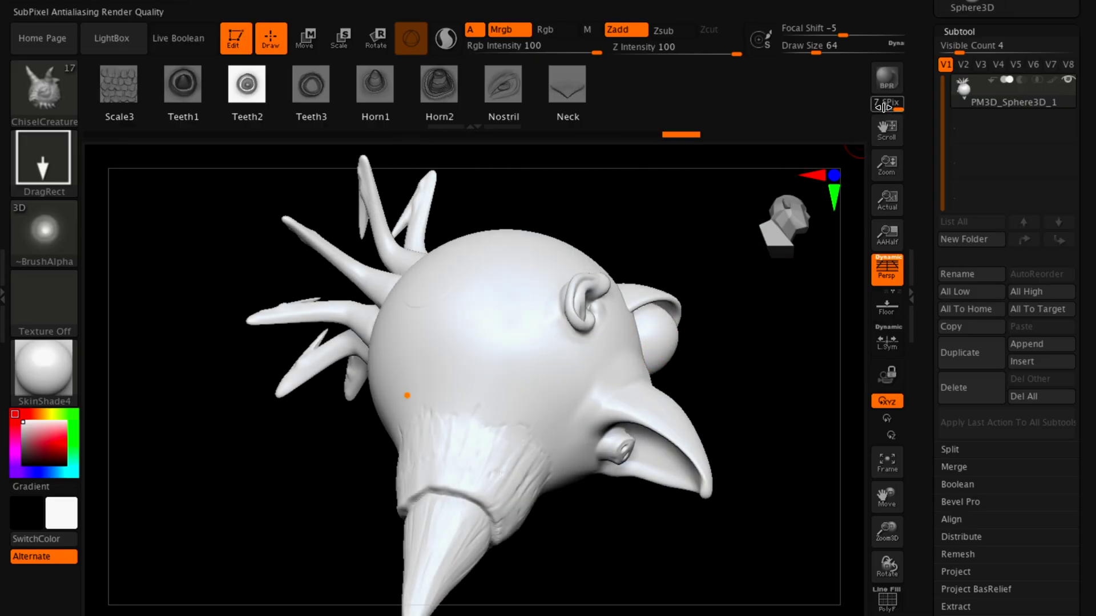
left_click(794, 223)
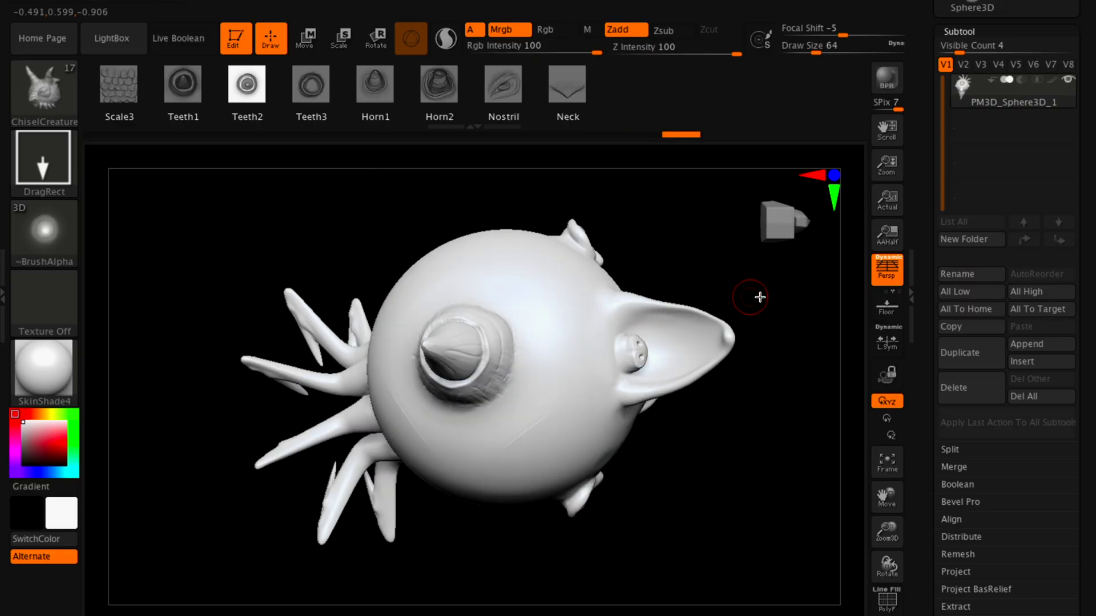
left_click(768, 254)
left_click(765, 246)
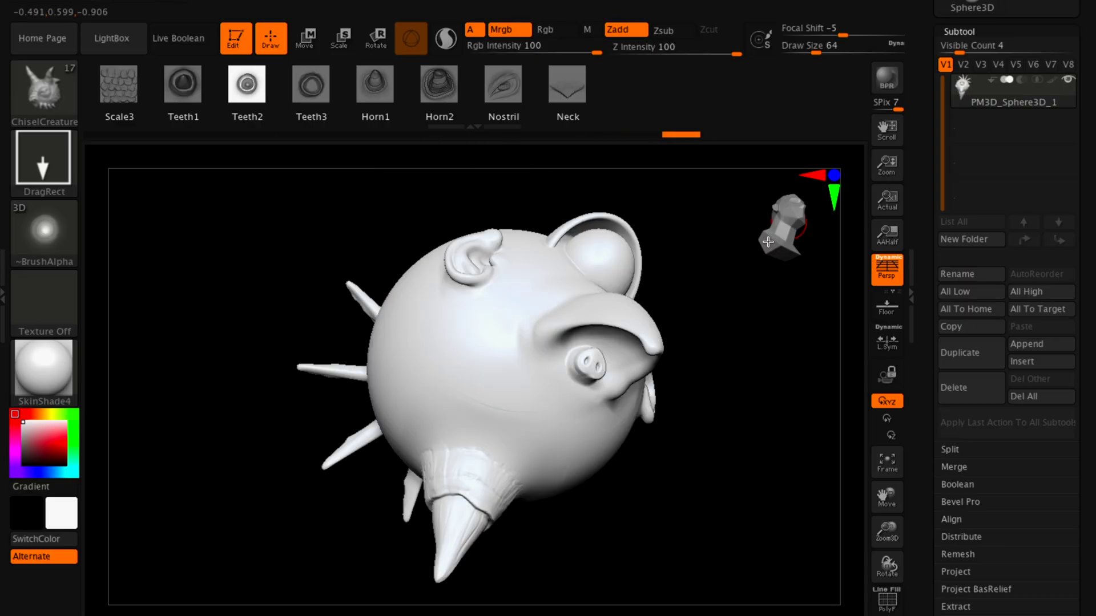
left_click(762, 245)
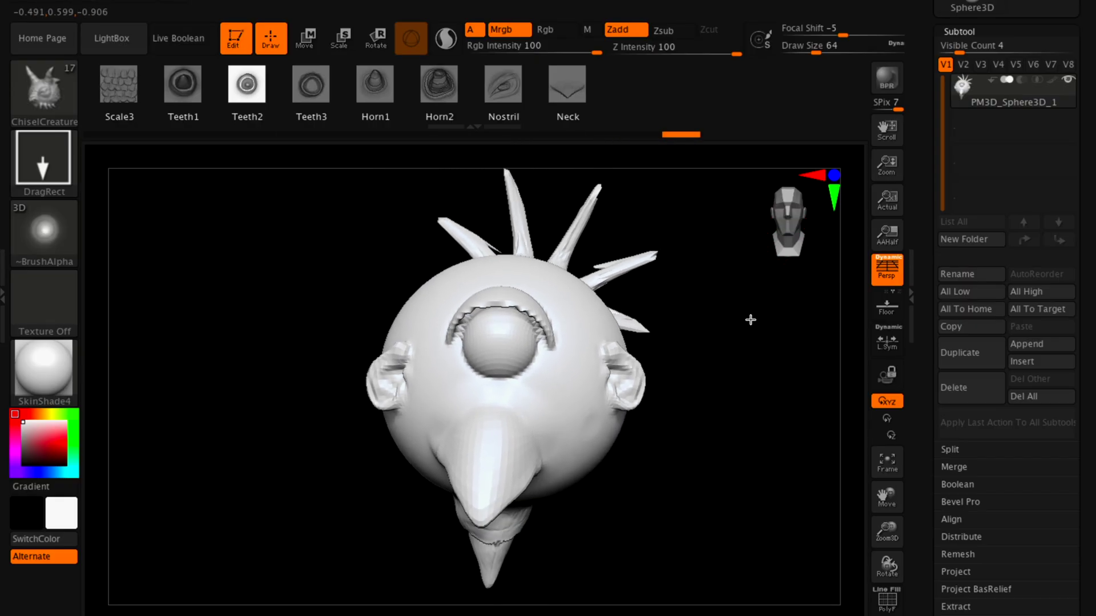
left_click_drag(725, 296, 698, 423)
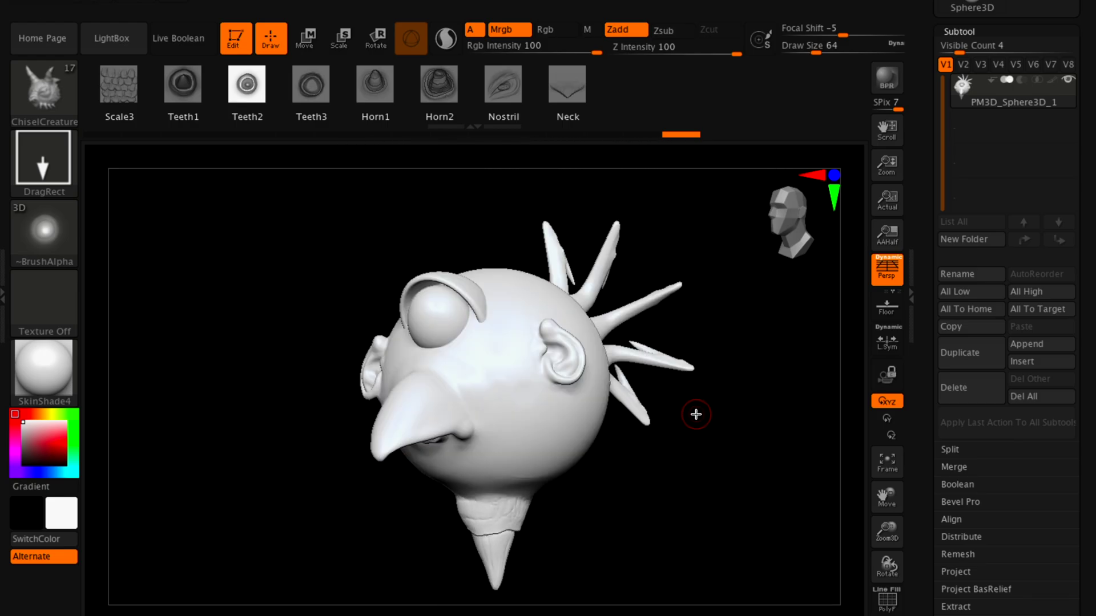
key("ctrl+d")
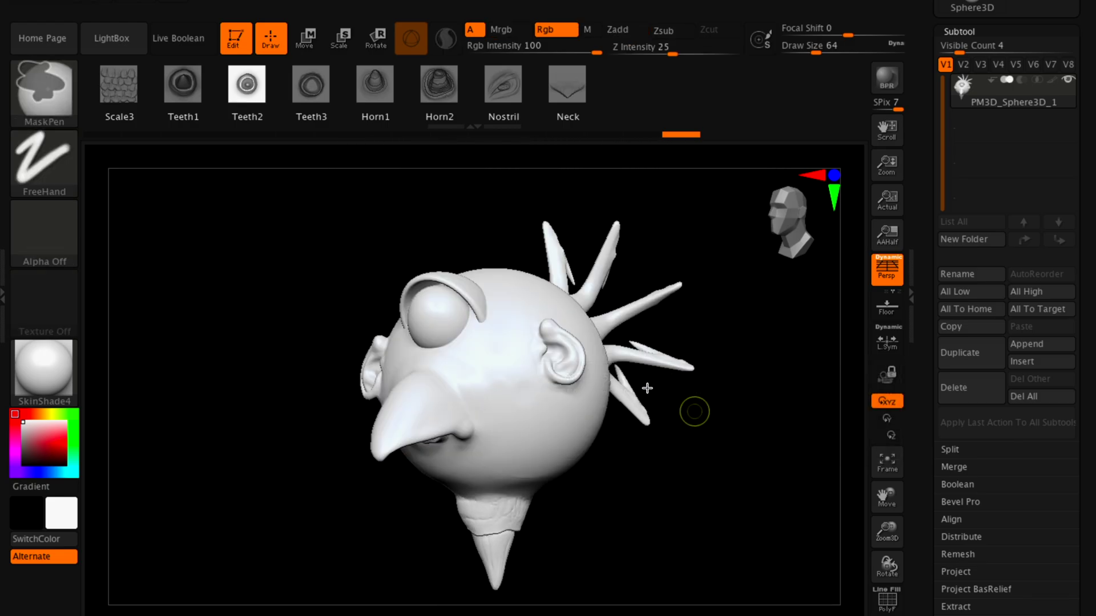
mouse_move(742, 426)
left_mouse_down()
mouse_move(726, 392)
mouse_move(683, 367)
mouse_move(681, 384)
left_mouse_up()
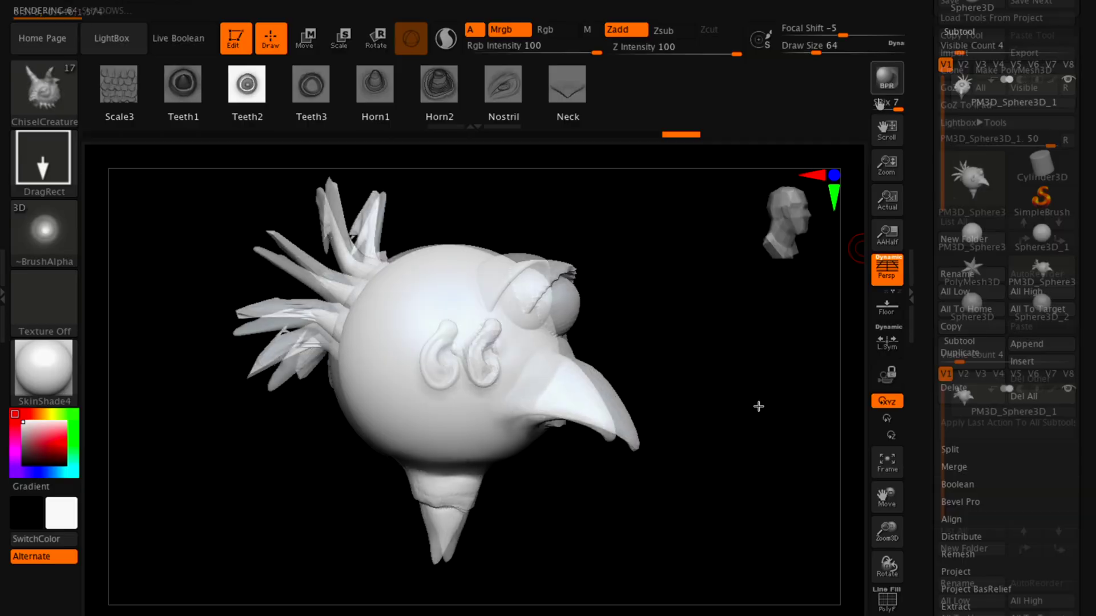
key("shift+r")
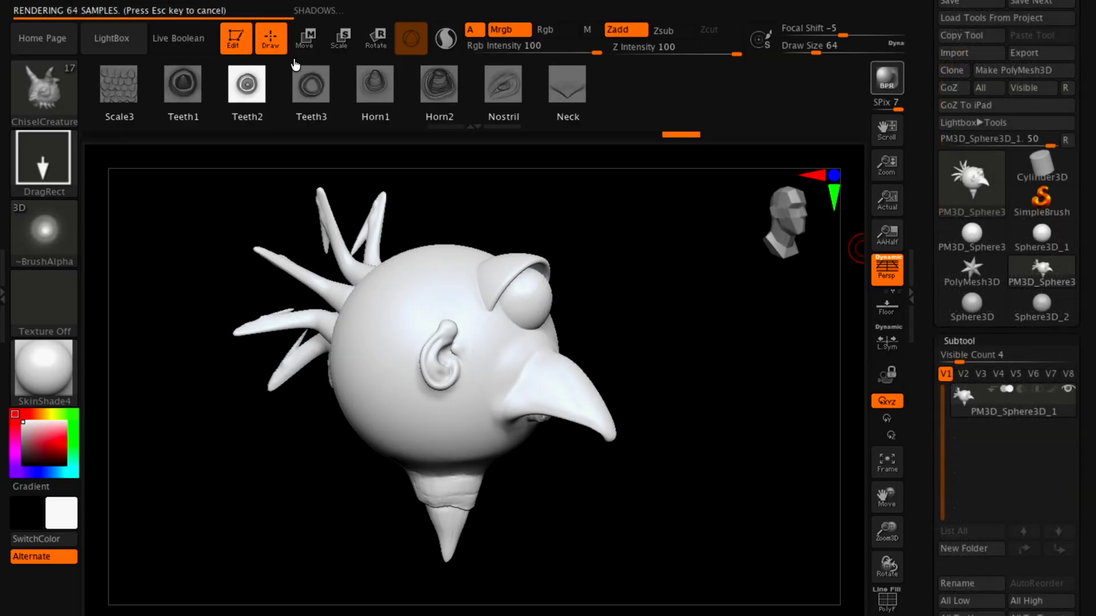
left_click_drag(627, 269, 701, 221)
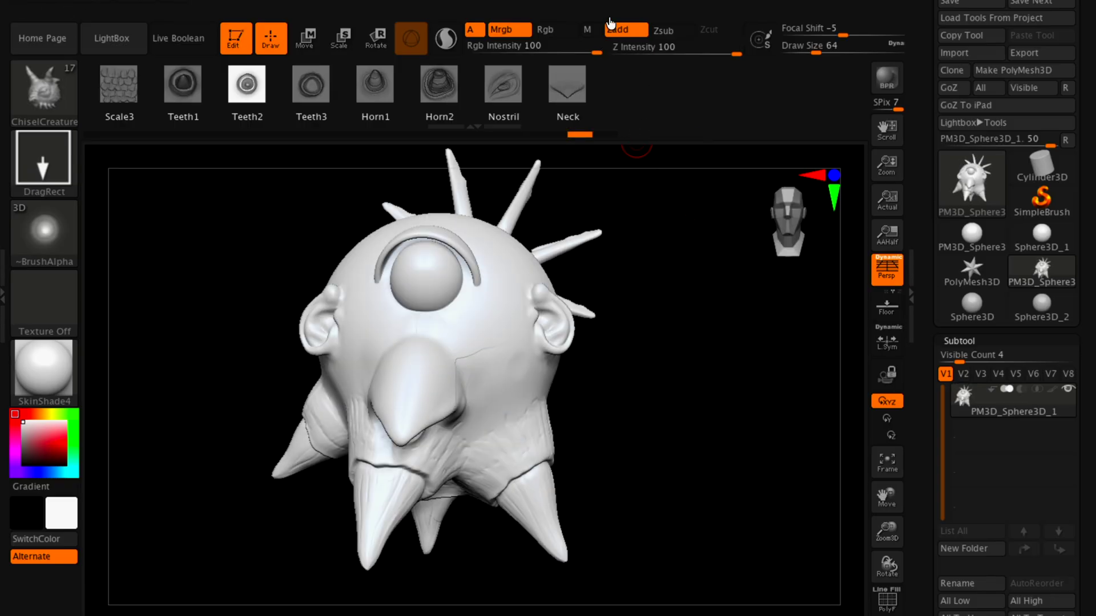
Step: Check the MaxPolyPerMesh memory limit, then apply DivideHD twice to reach 532.67 million HD polygons
left_click(656, 1)
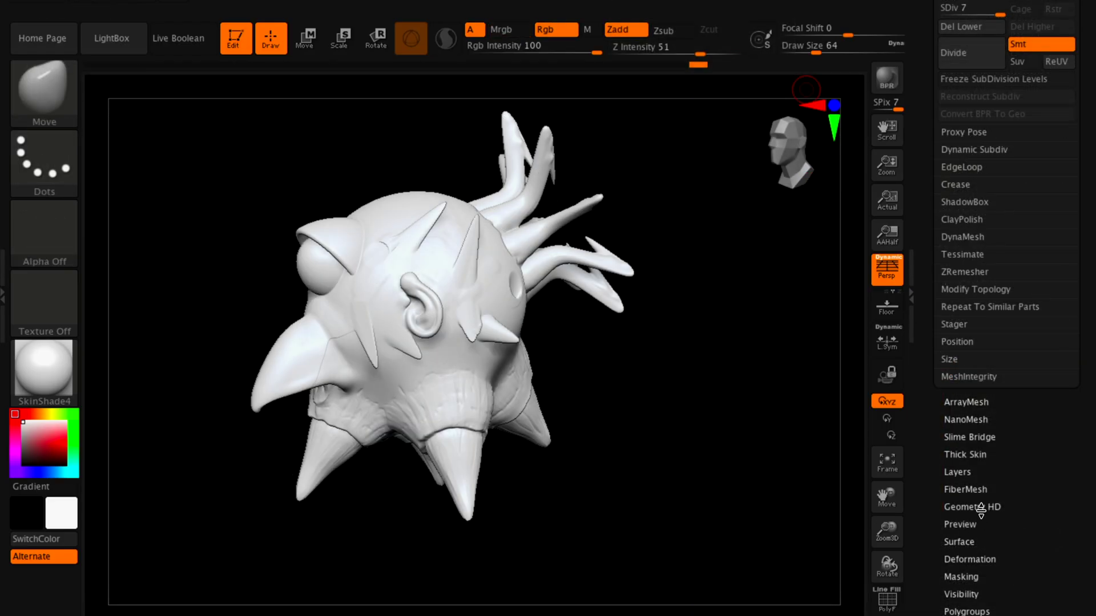
left_click(980, 509)
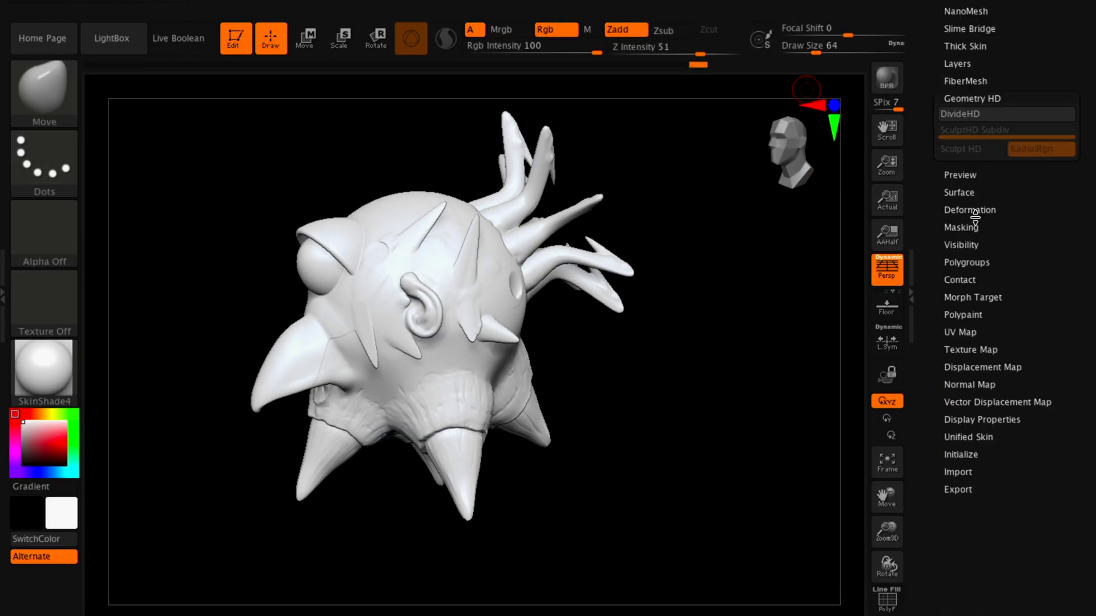
left_click(973, 114)
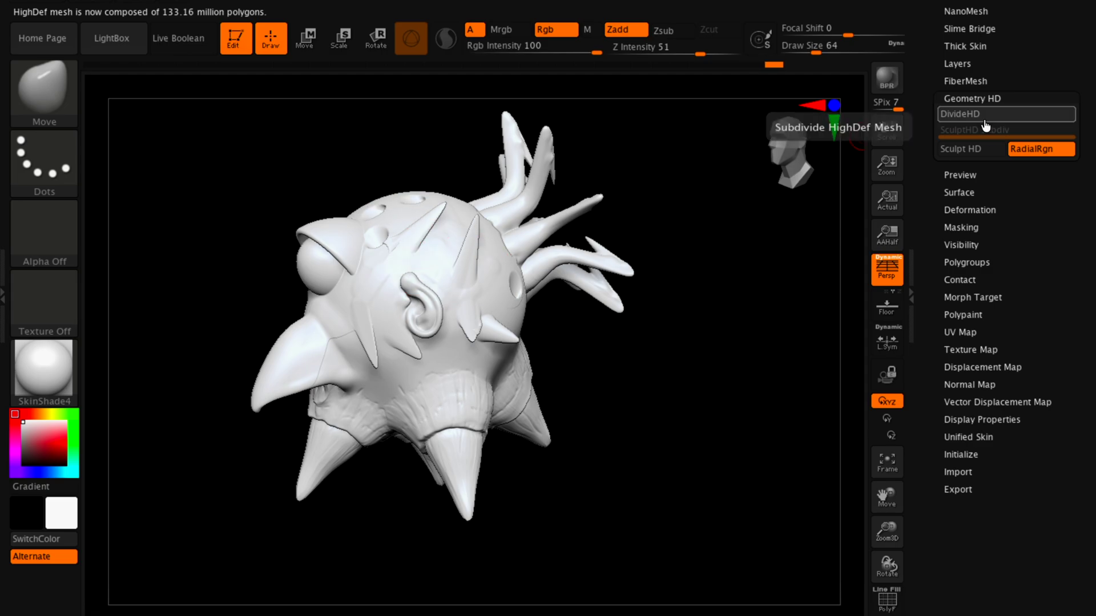
left_click(982, 116)
scroll(976, 257, "down", 3)
scroll(968, 265, "up", 10)
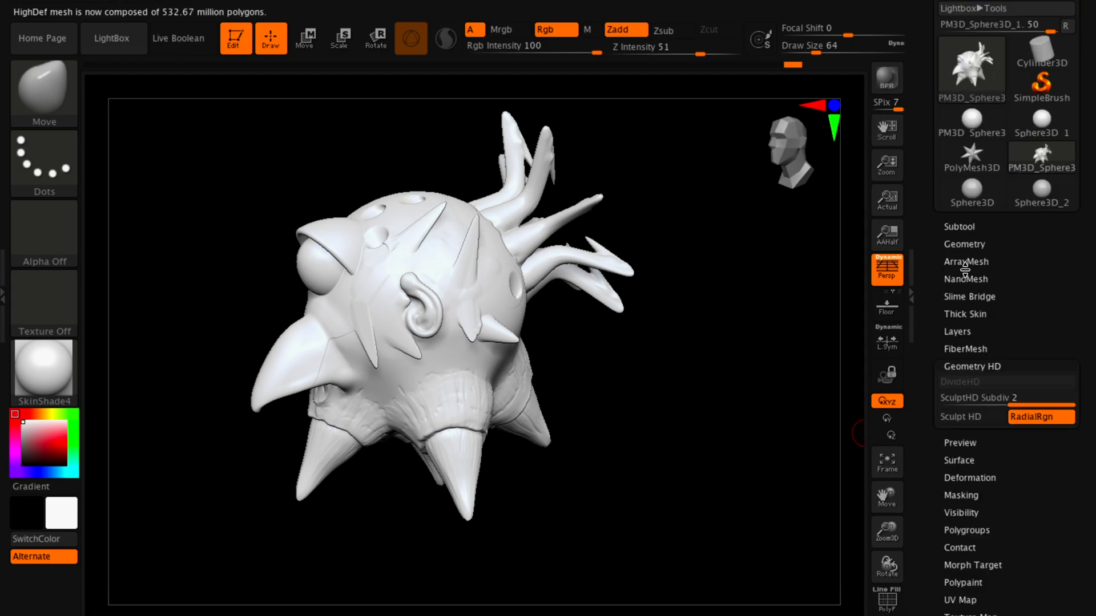
mouse_move(959, 178)
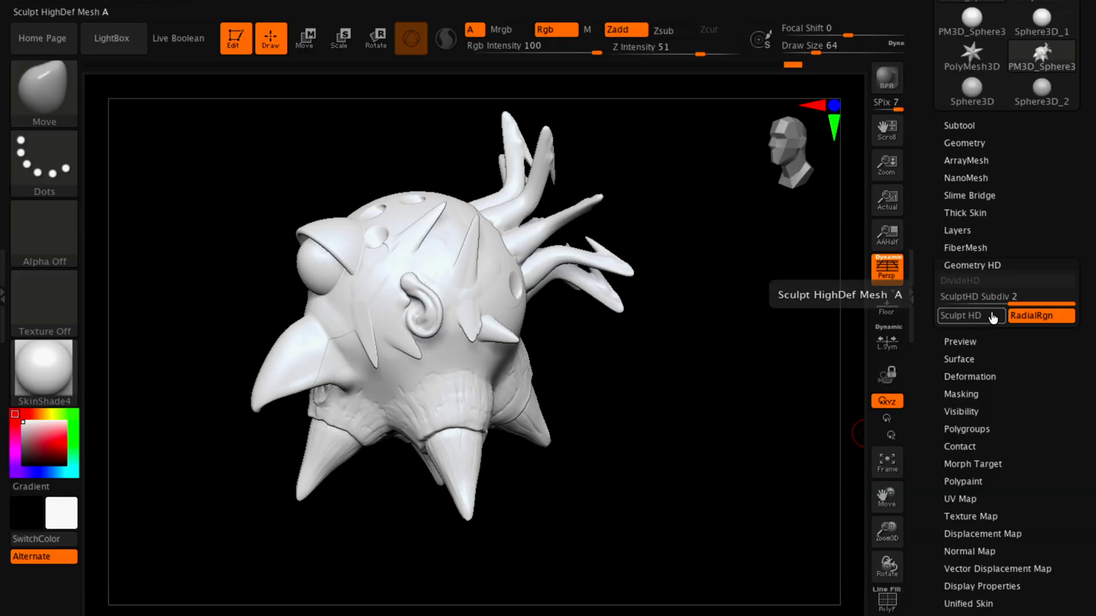
Step: Turn on Sculpt HD so the head shows all 532,676,608 HighDef polygons
left_click(993, 318)
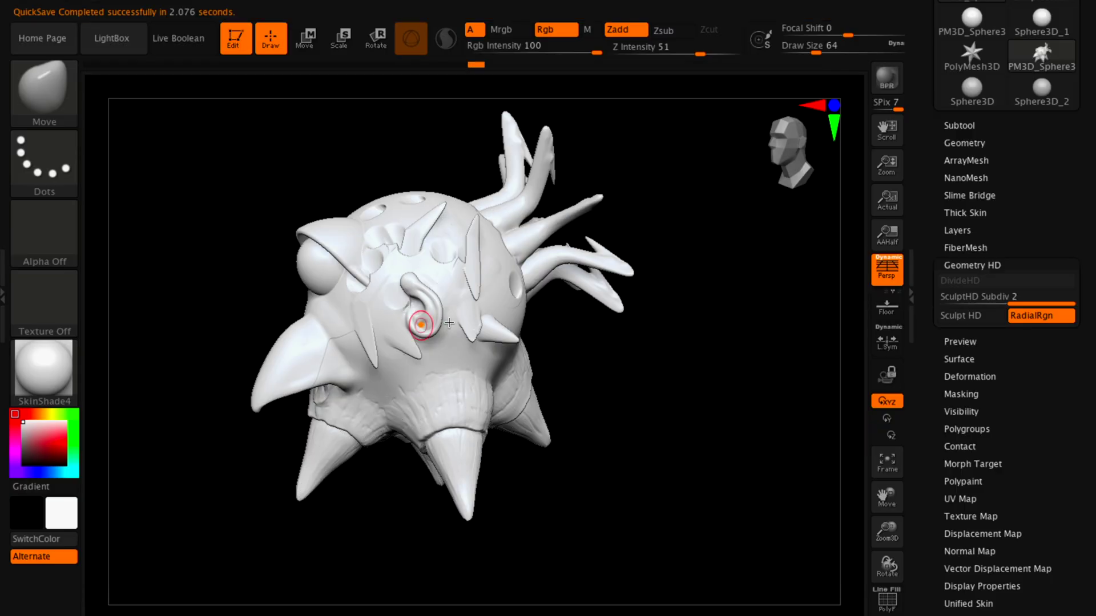
scroll(971, 210, "up", 5)
mouse_move(972, 210)
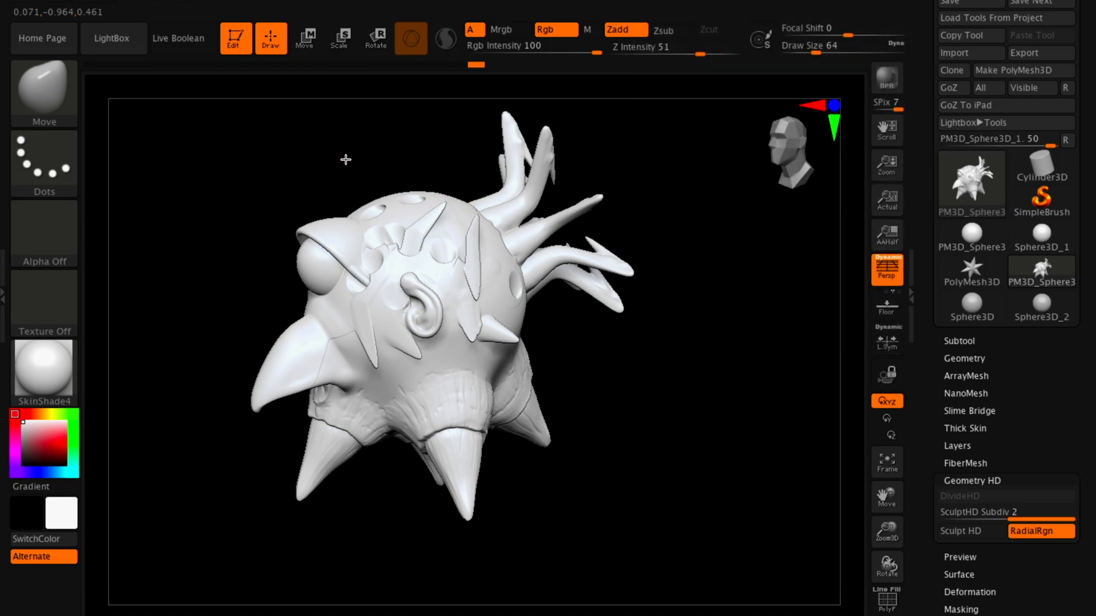
mouse_move(345, 159)
left_mouse_down()
mouse_move(408, 127)
mouse_move(333, 170)
mouse_move(337, 216)
left_mouse_up()
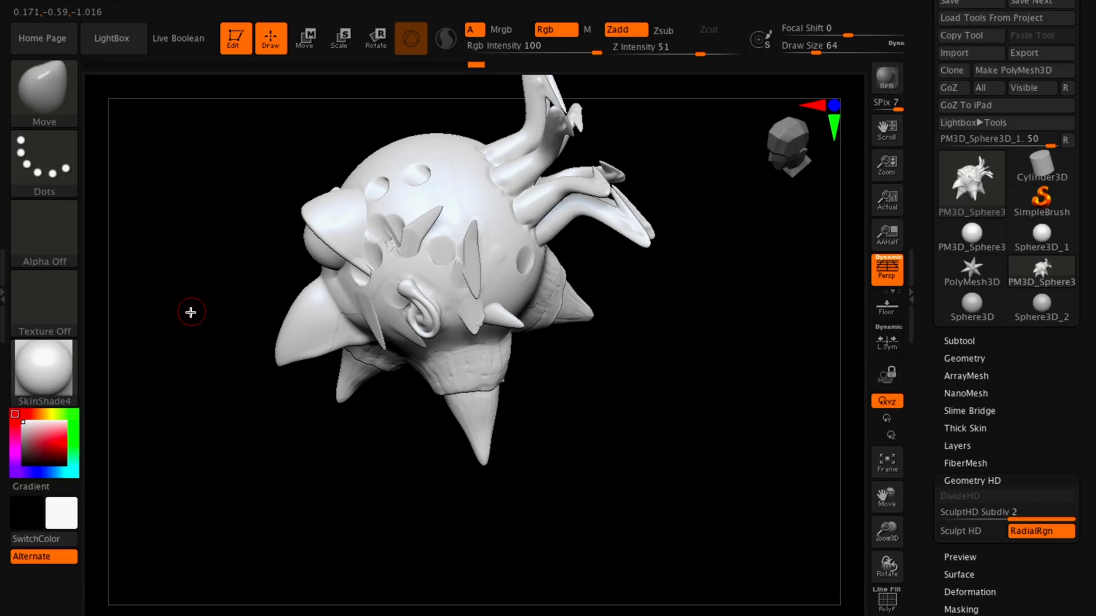
mouse_move(190, 311)
left_mouse_down()
mouse_move(205, 188)
mouse_move(217, 204)
left_mouse_up()
mouse_move(746, 244)
left_mouse_down()
mouse_move(687, 276)
mouse_move(719, 265)
left_mouse_up()
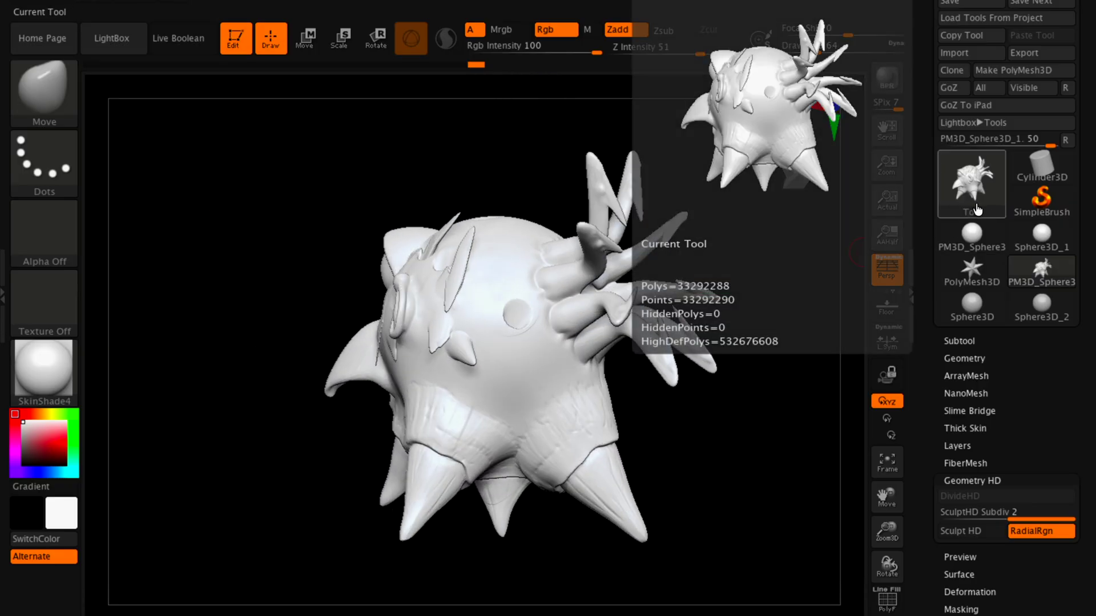
mouse_move(320, 208)
left_mouse_down()
mouse_move(524, 233)
mouse_move(392, 229)
mouse_move(477, 216)
left_mouse_up()
mouse_move(709, 239)
left_mouse_down()
mouse_move(673, 240)
mouse_move(675, 196)
mouse_move(665, 286)
left_mouse_up()
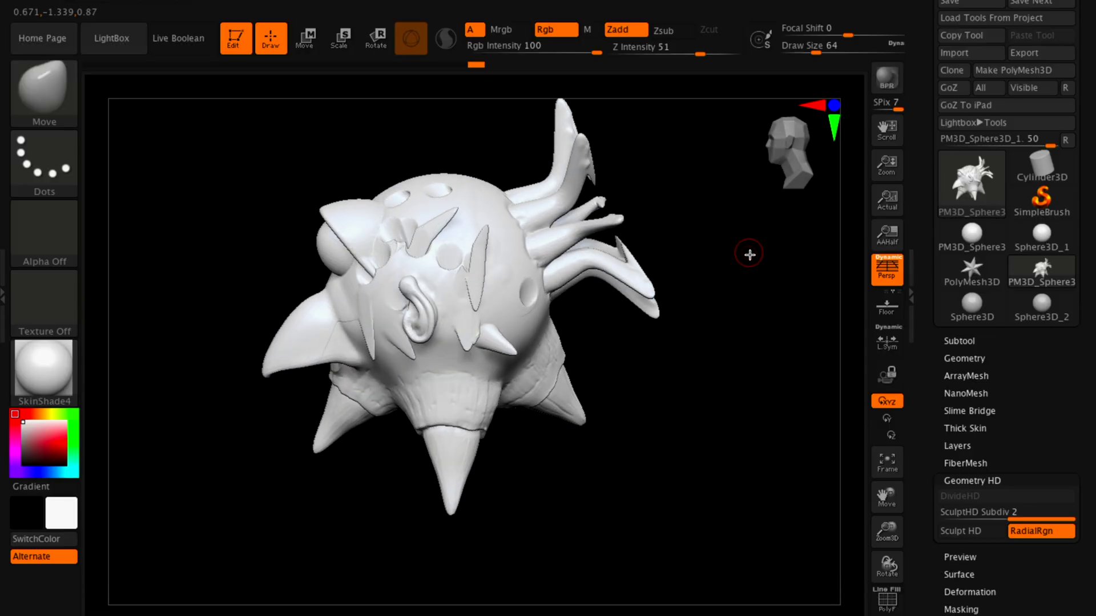
mouse_move(750, 255)
left_mouse_down()
mouse_move(717, 201)
mouse_move(582, 276)
mouse_move(513, 369)
left_mouse_up()
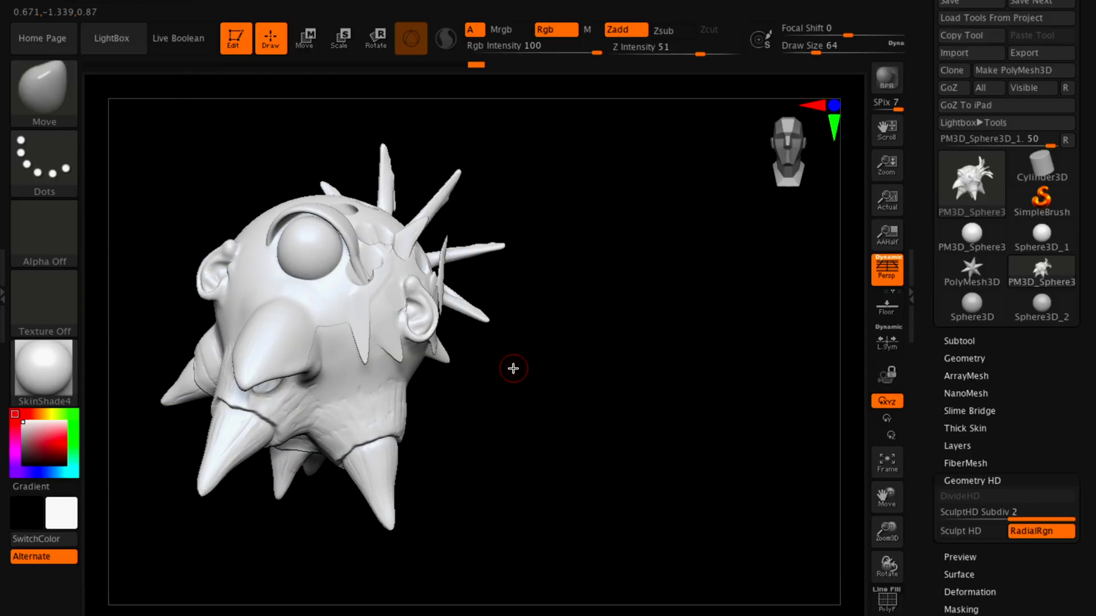
left_click_drag(582, 262, 682, 250)
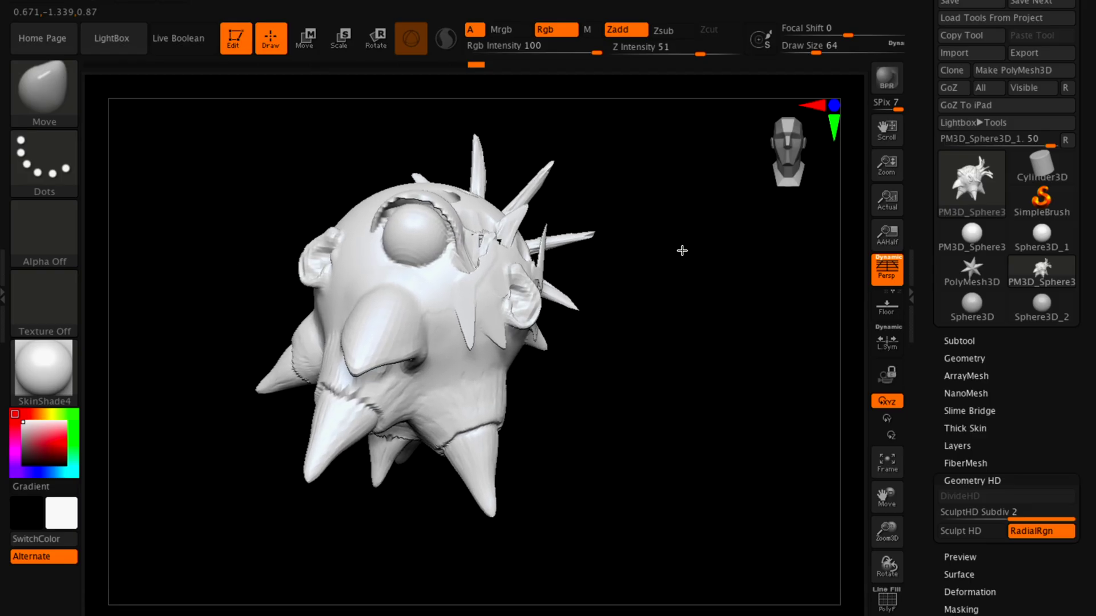
left_click(883, 88)
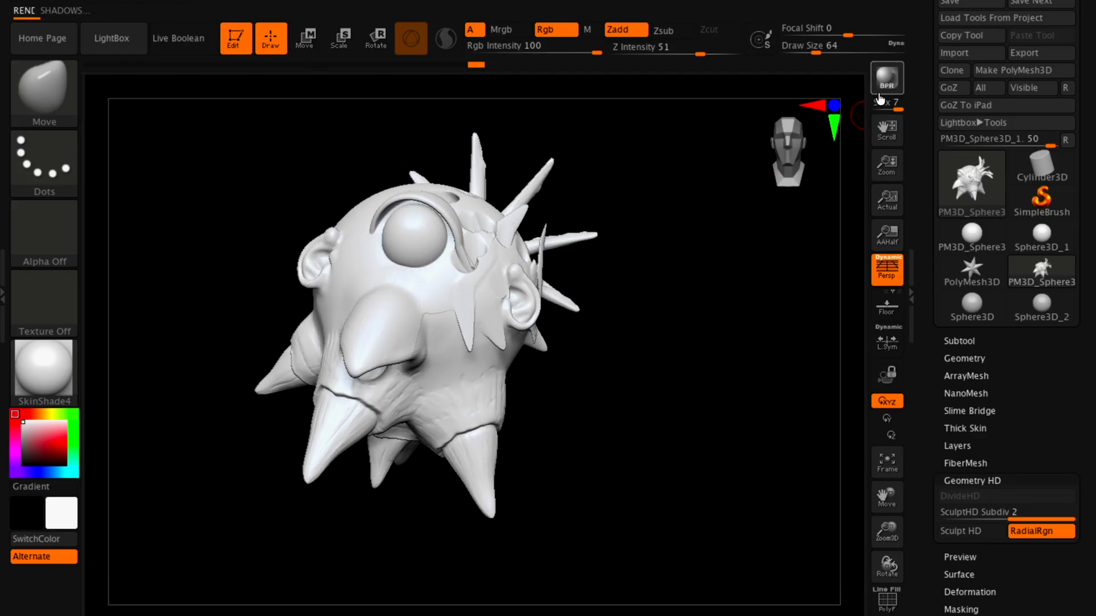
left_click_drag(269, 183, 428, 110)
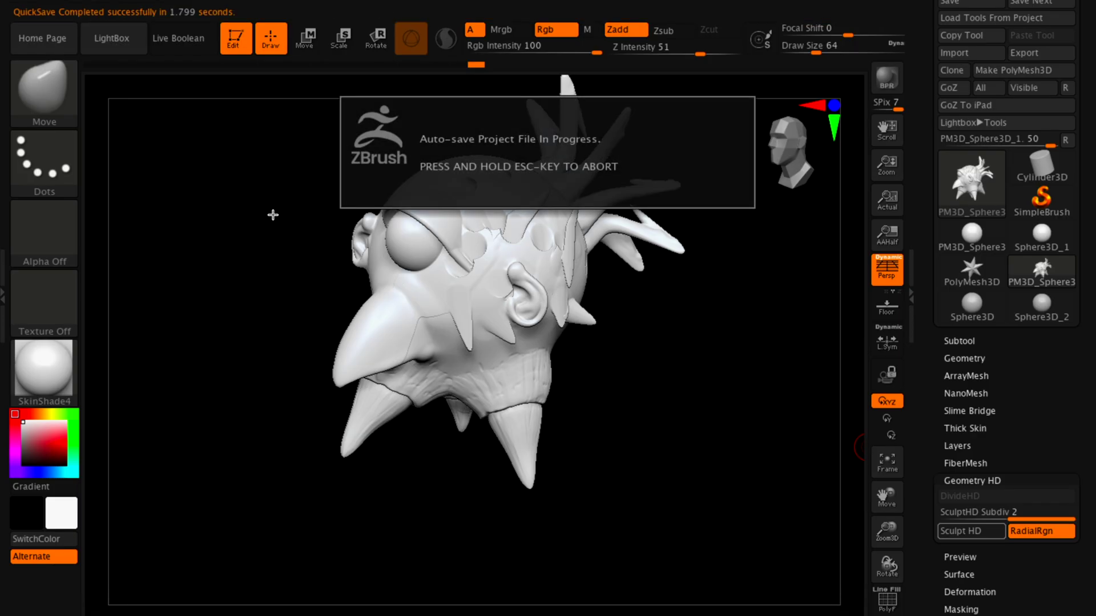
mouse_move(257, 249)
left_mouse_down()
mouse_move(289, 220)
mouse_move(274, 240)
left_mouse_up()
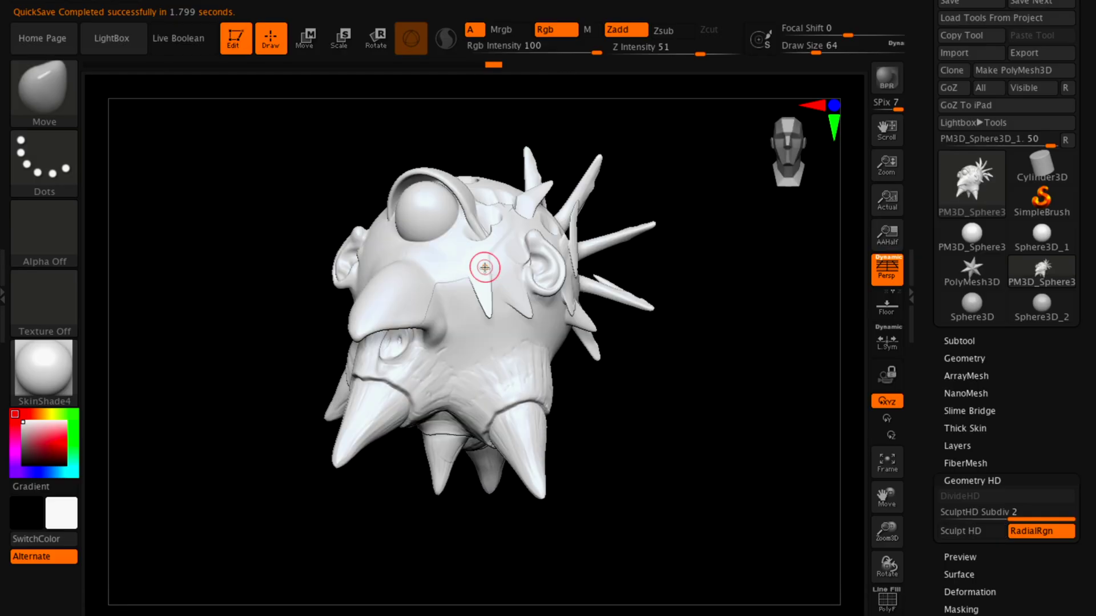
mouse_move(965, 209)
left_click_drag(727, 235, 632, 303)
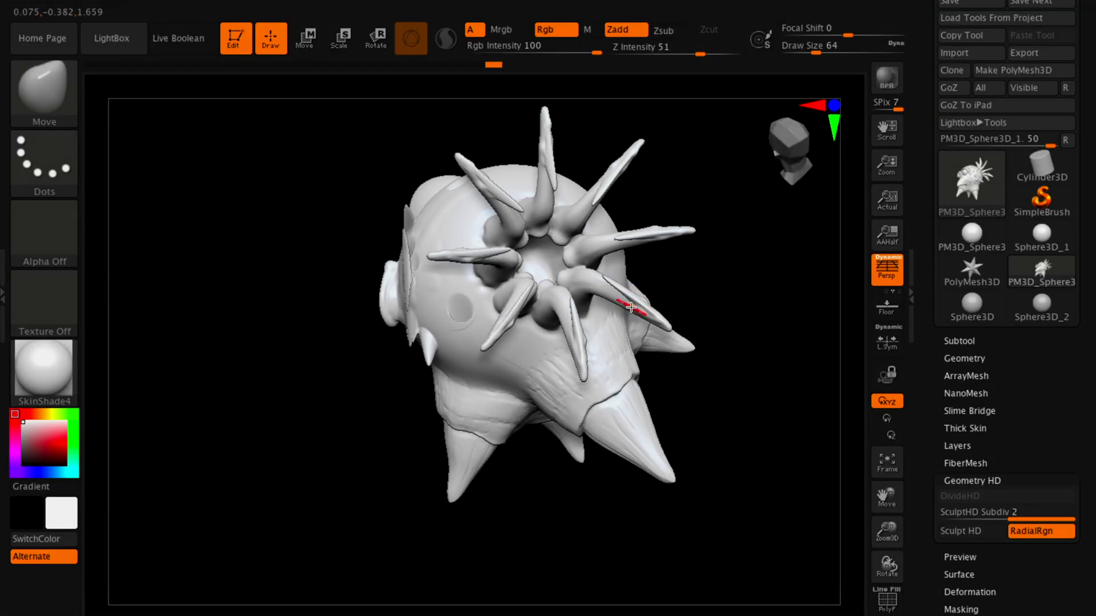